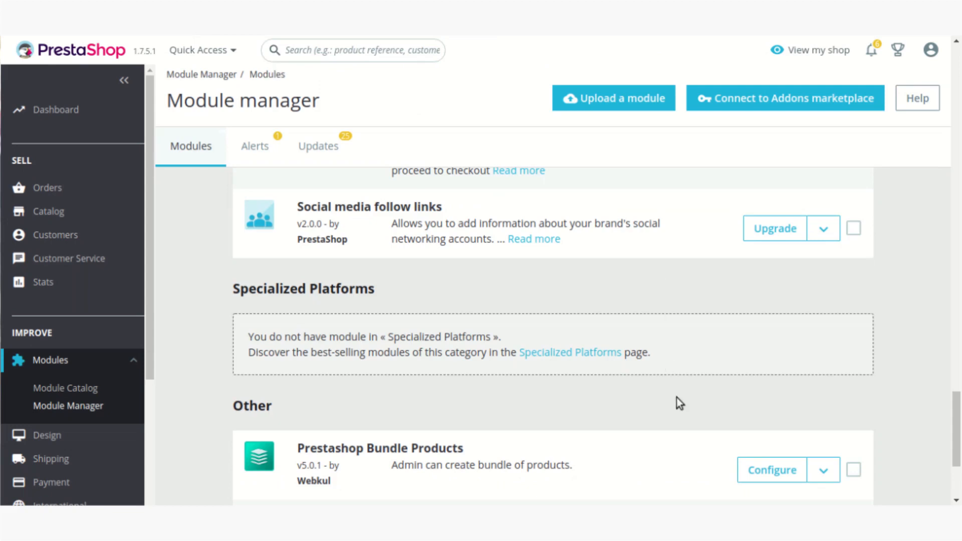
Open the configuration of the Prestashop Bundle Products module and review its bundle settings and theme selection options.
click(759, 472)
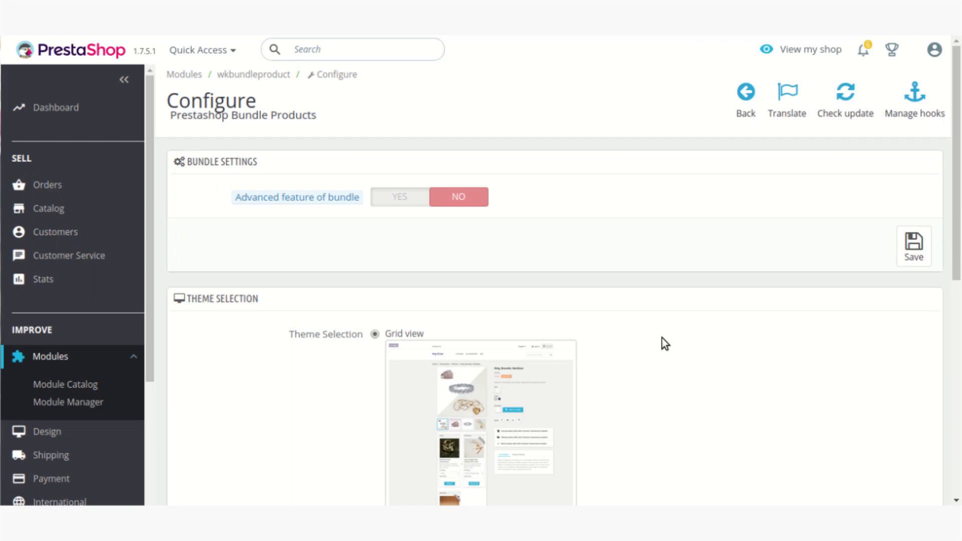
scroll(662, 338, down, 2)
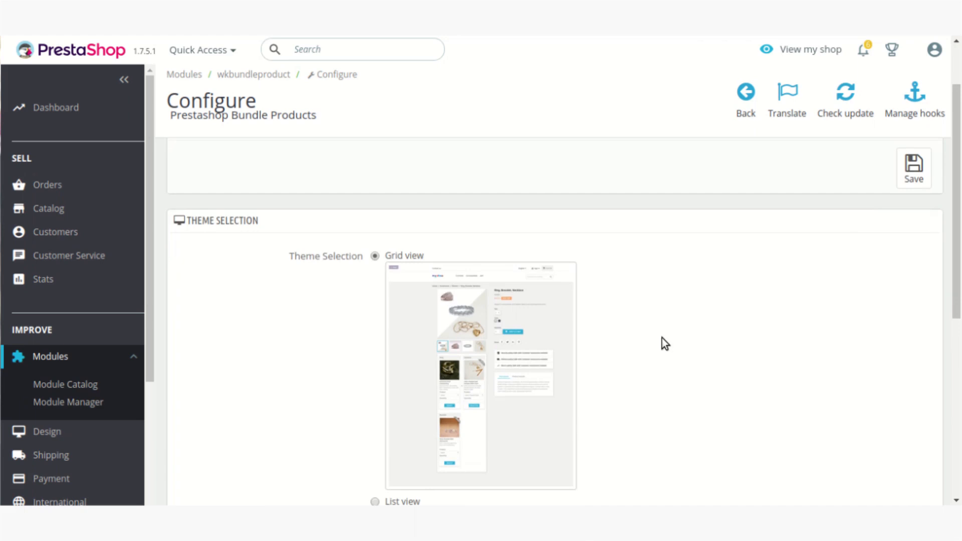
scroll(663, 338, down, 1)
scroll(663, 344, down, 1)
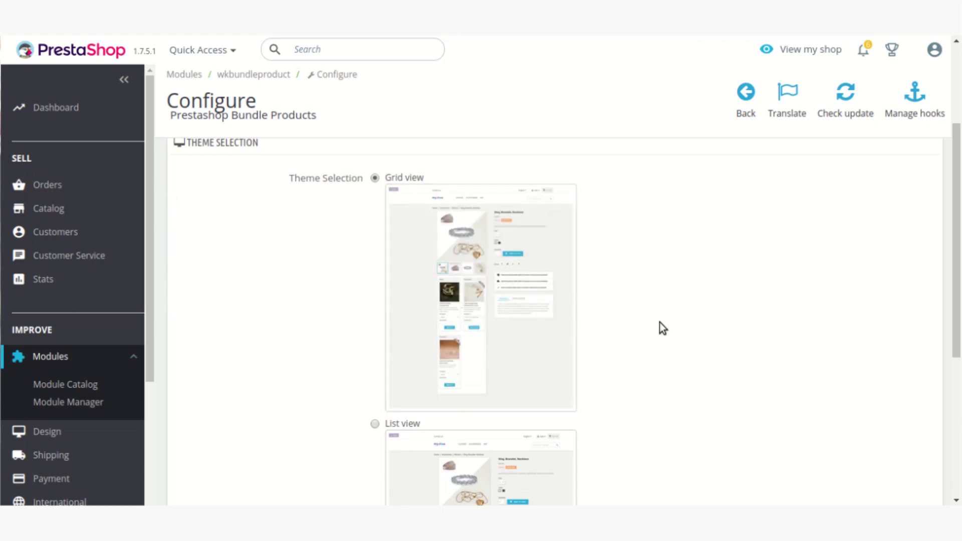
scroll(659, 323, down, 4)
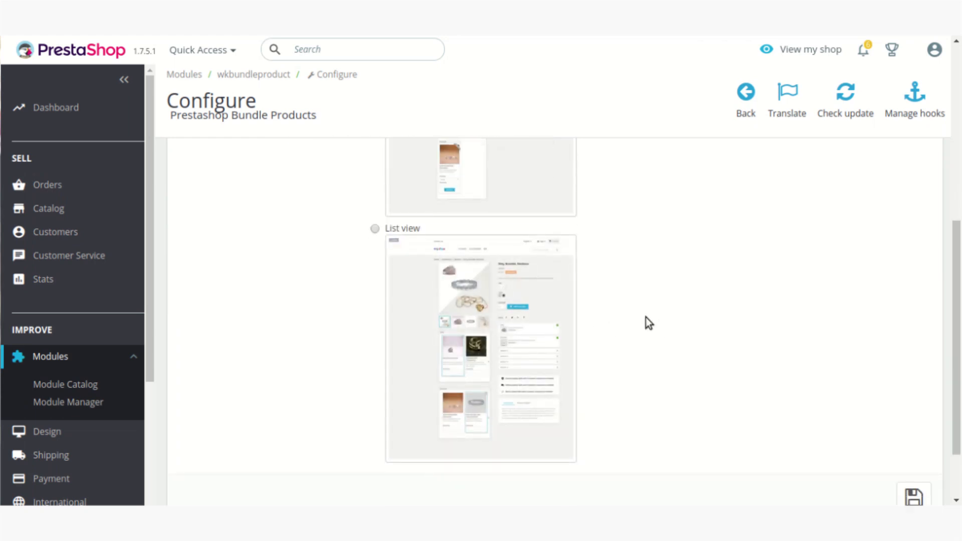
scroll(646, 317, up, 6)
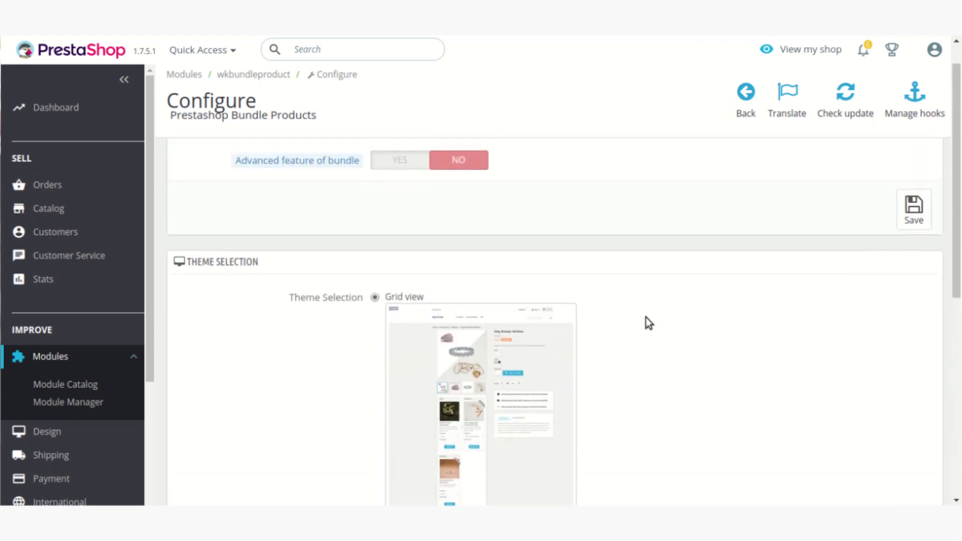
scroll(645, 318, up, 1)
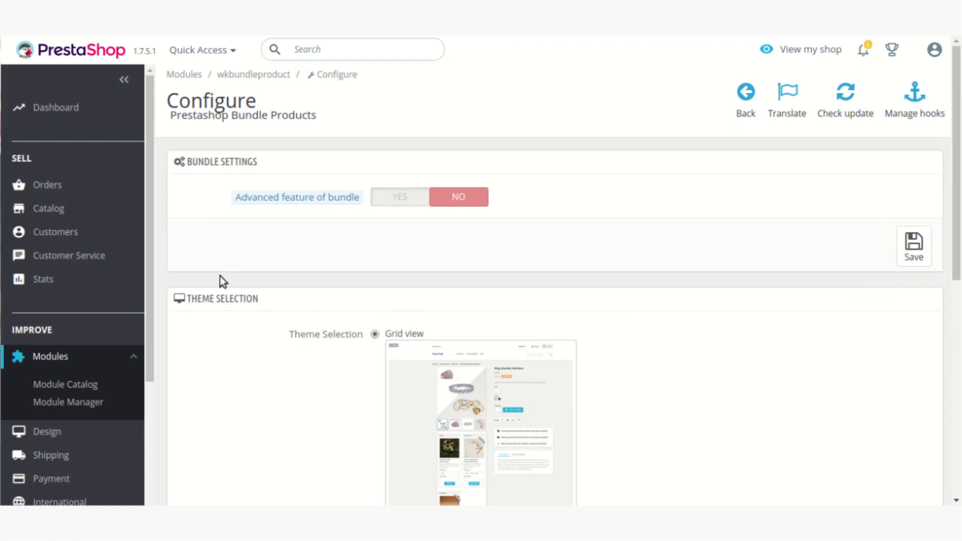
Open the Jewellery collection product from the catalog for editing and review its basic settings.
mouse_move(132, 220)
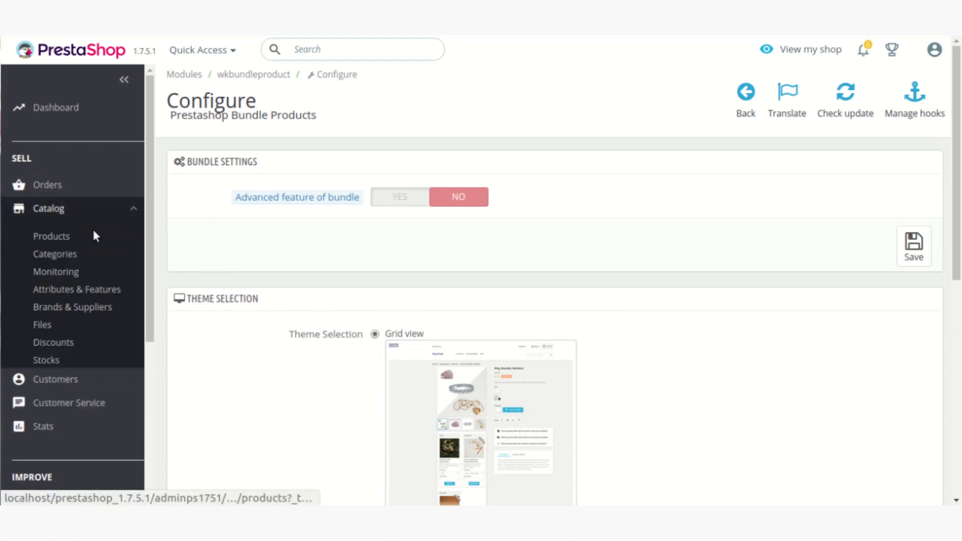
click(55, 237)
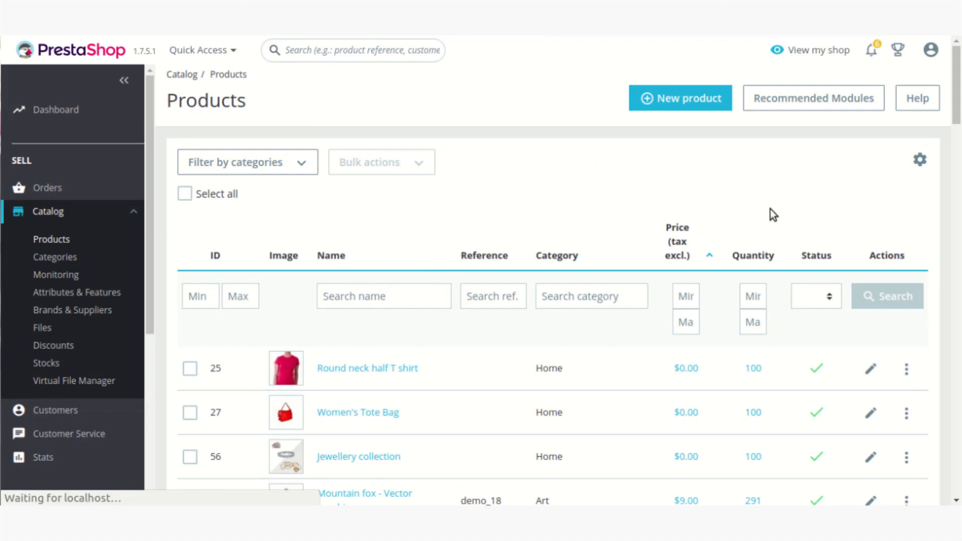
scroll(770, 209, down, 2)
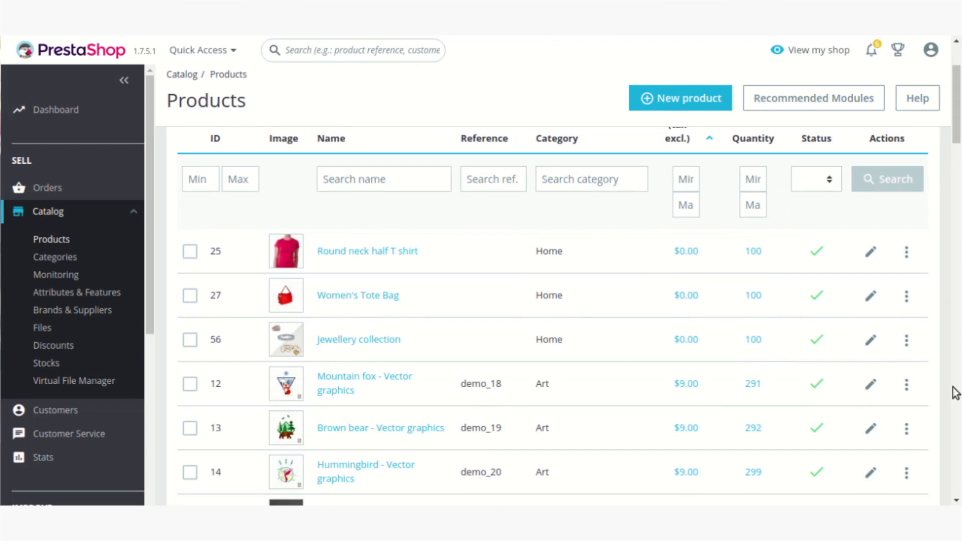
click(872, 343)
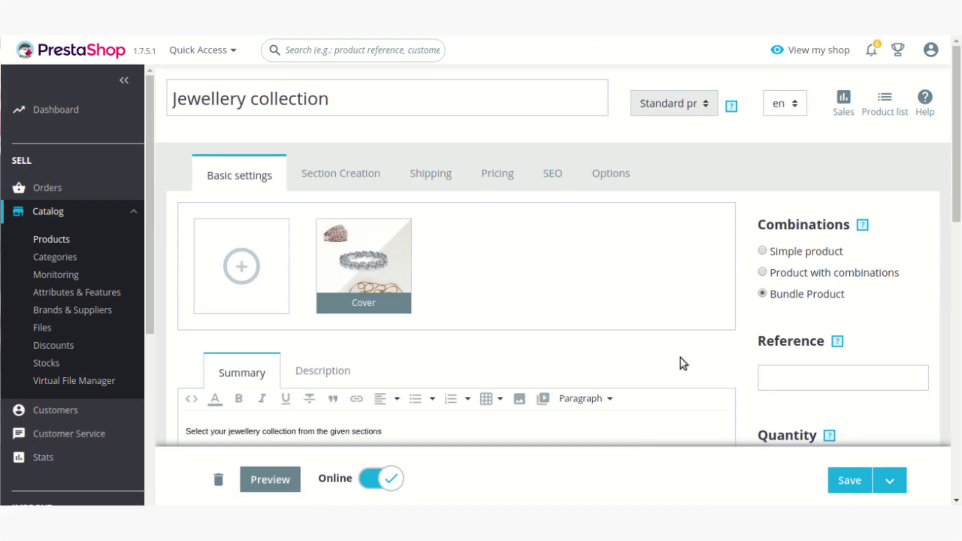
scroll(680, 358, down, 3)
scroll(681, 358, down, 2)
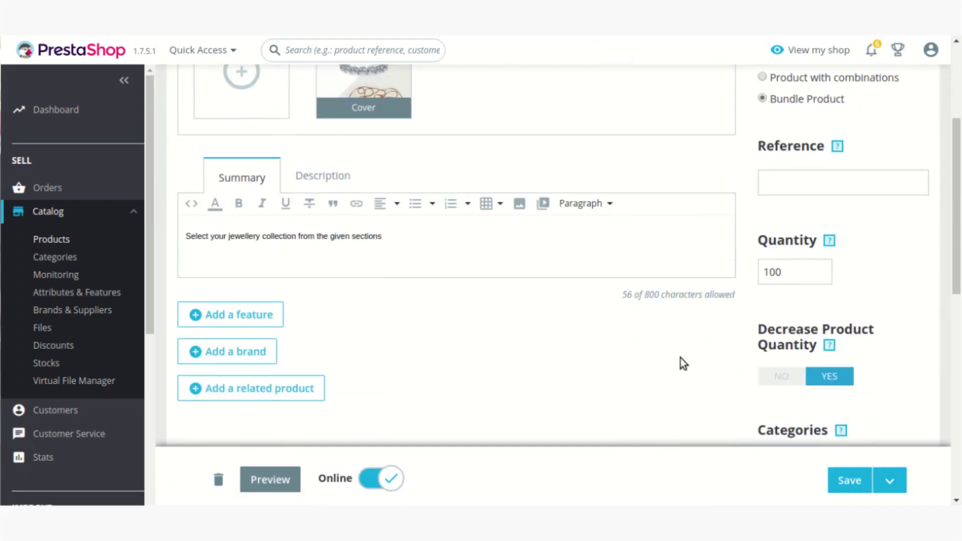
scroll(681, 358, down, 2)
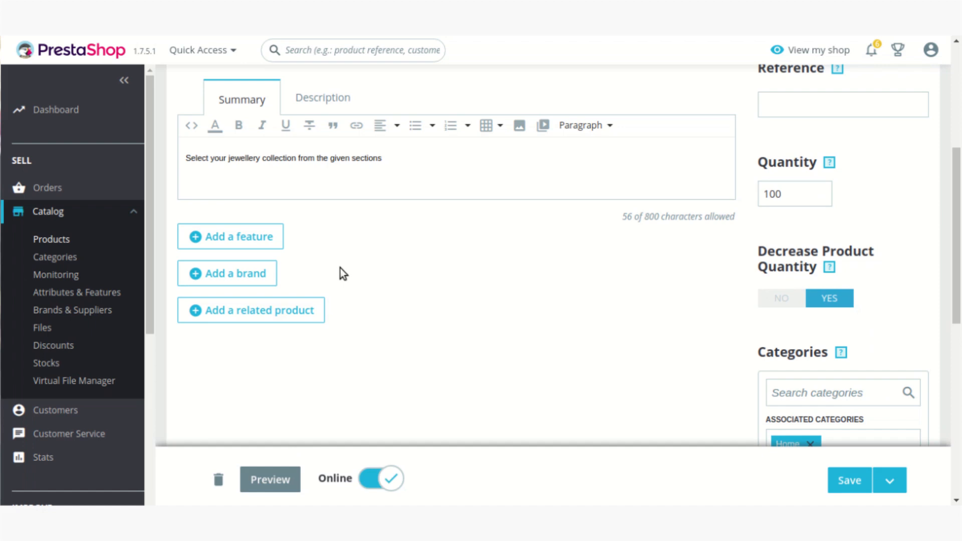
scroll(342, 268, up, 3)
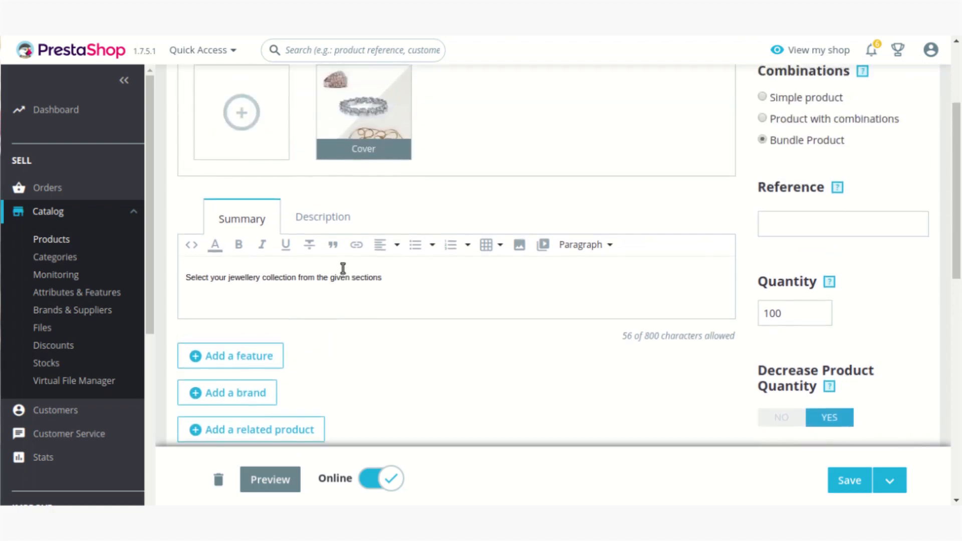
scroll(342, 268, up, 3)
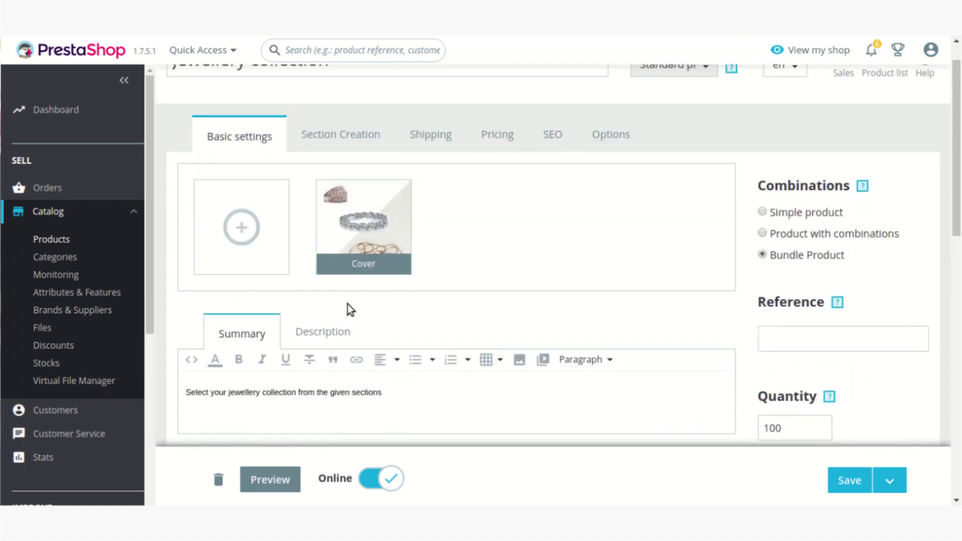
Open a blank new section form in the product's section creation area and examine its fields.
click(331, 141)
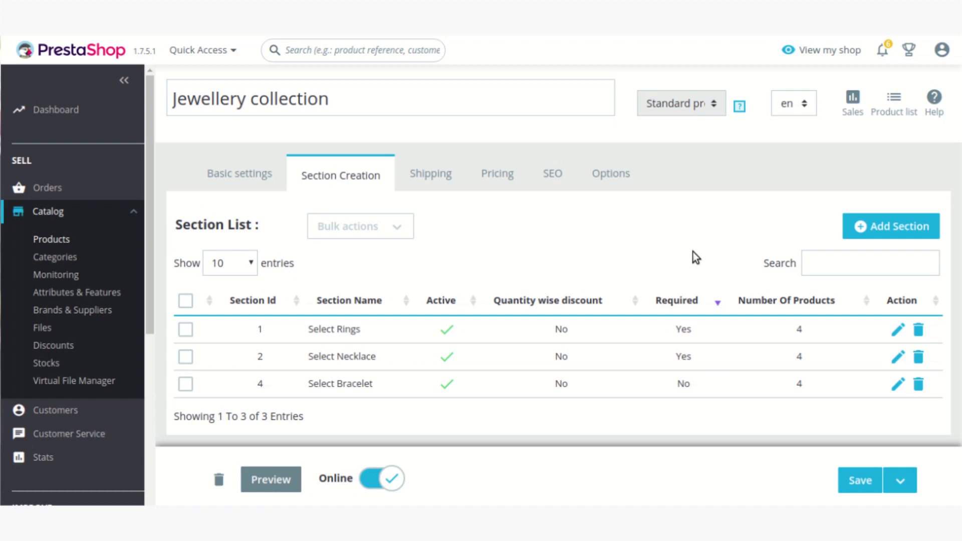
click(871, 226)
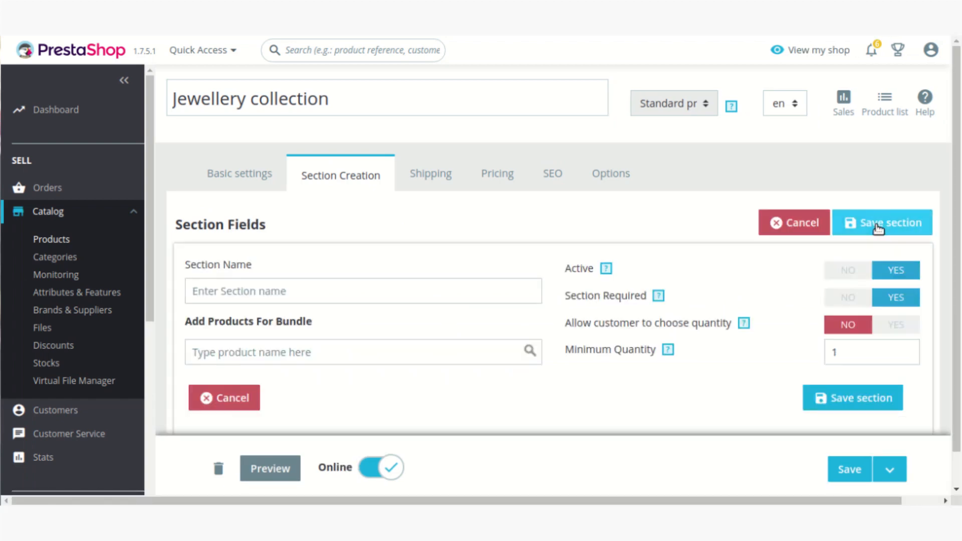
scroll(690, 268, down, 1)
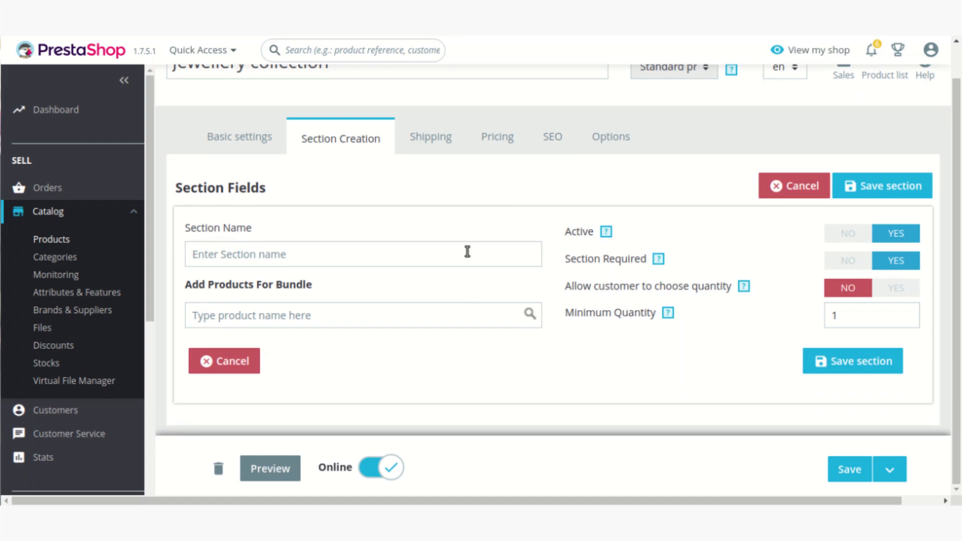
click(447, 325)
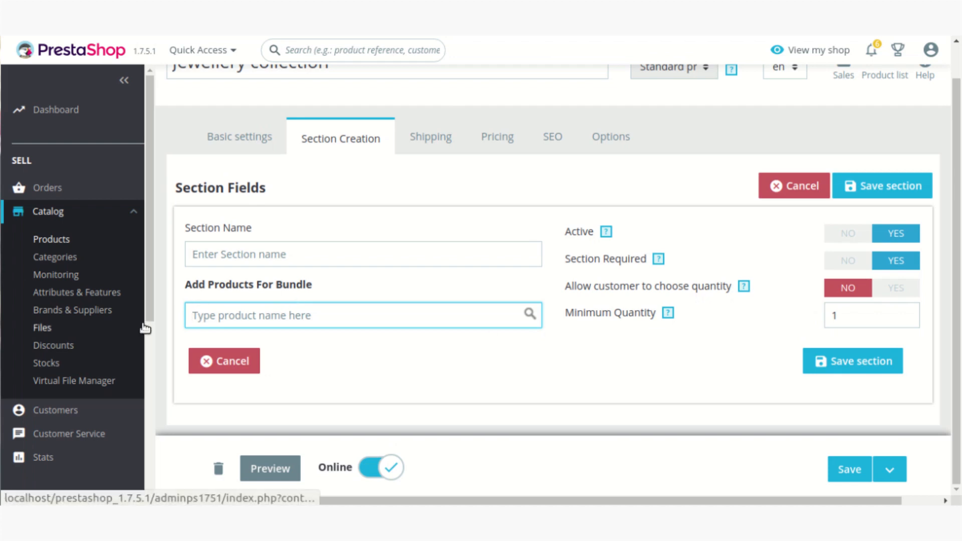
Enable the advanced feature of bundle in the Prestashop Bundle Products module's configuration and save the bundle settings.
scroll(152, 317, down, 3)
scroll(153, 317, down, 4)
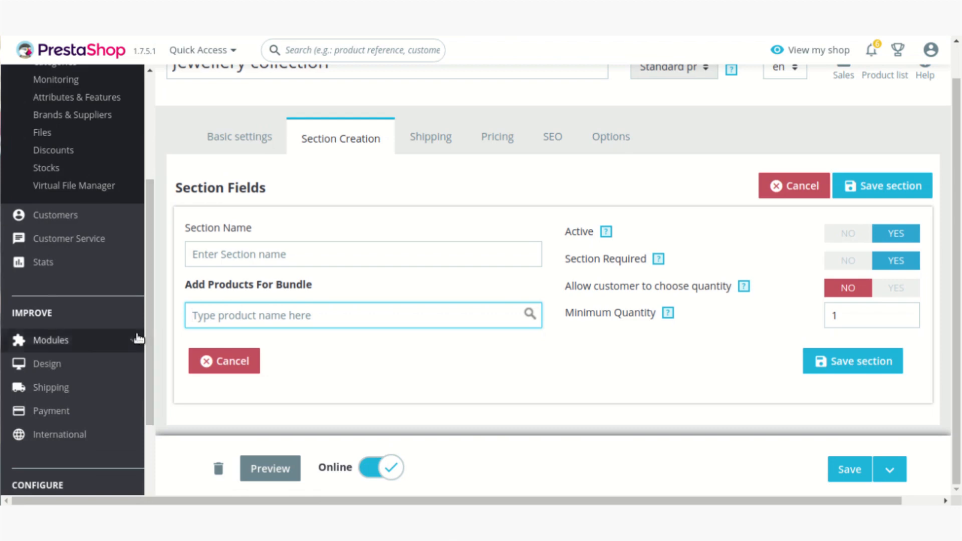
click(122, 338)
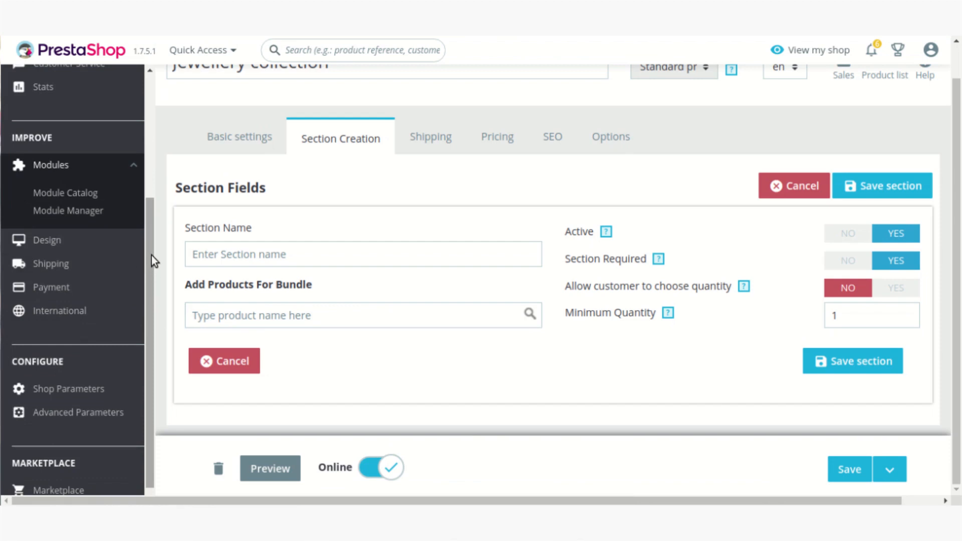
click(91, 209)
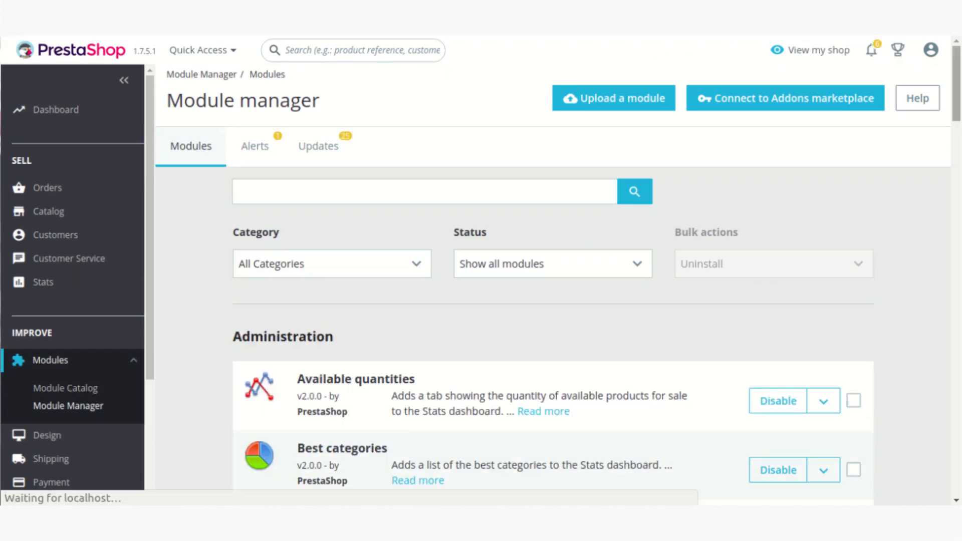
scroll(551, 326, down, 15)
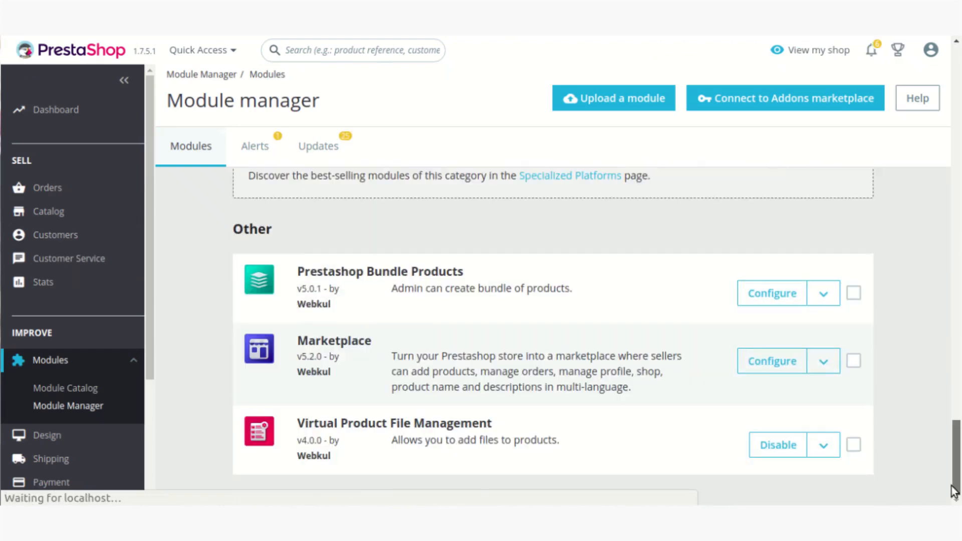
click(775, 306)
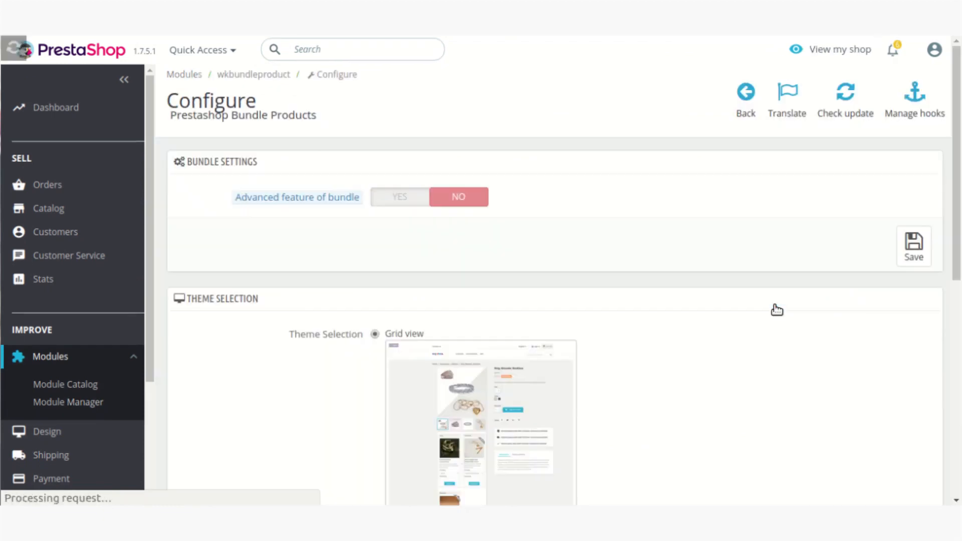
click(405, 198)
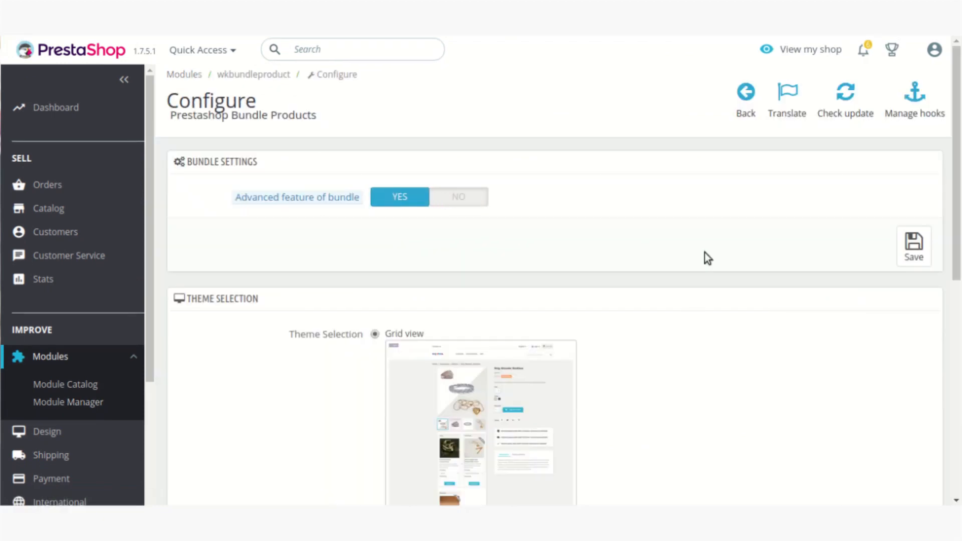
click(913, 244)
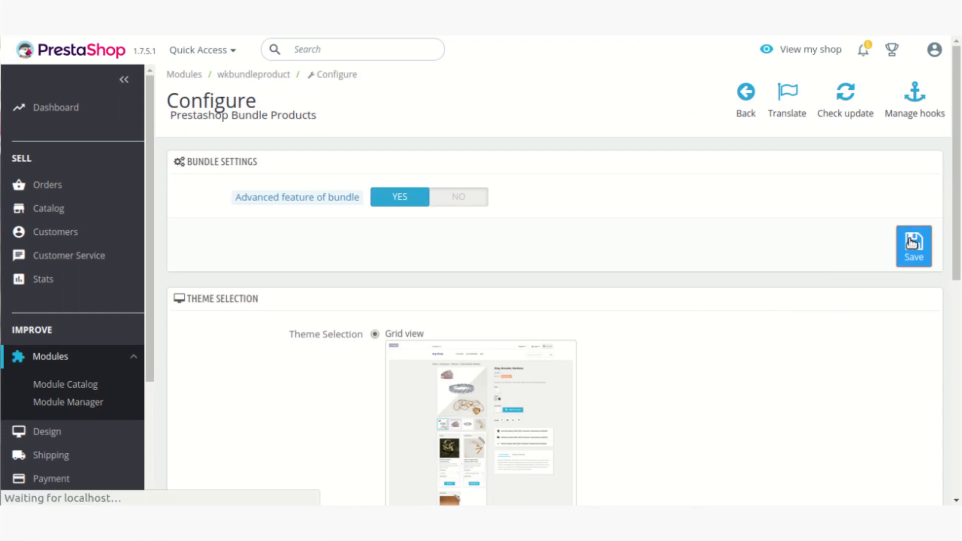
Reopen the Jewellery collection product from the catalog and start adding a new bundle section.
mouse_move(97, 213)
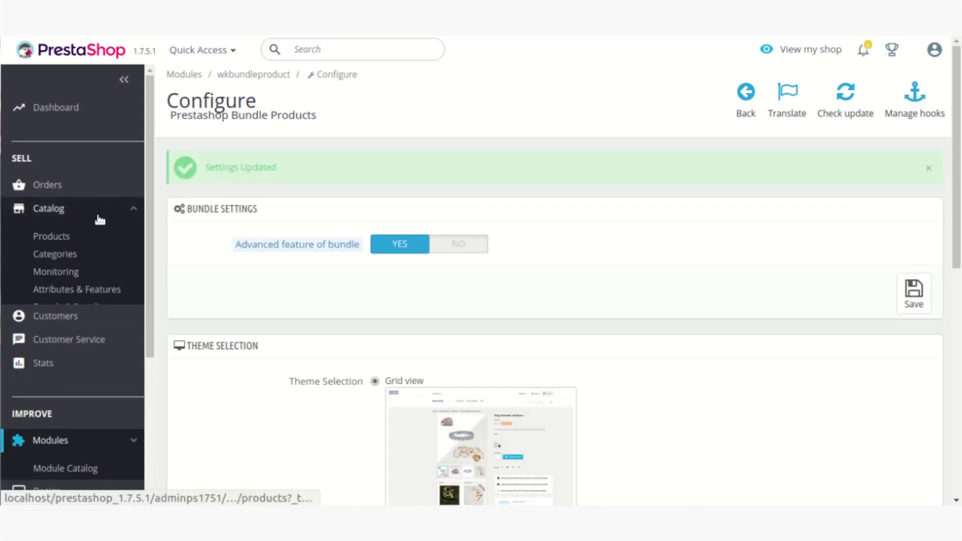
click(54, 237)
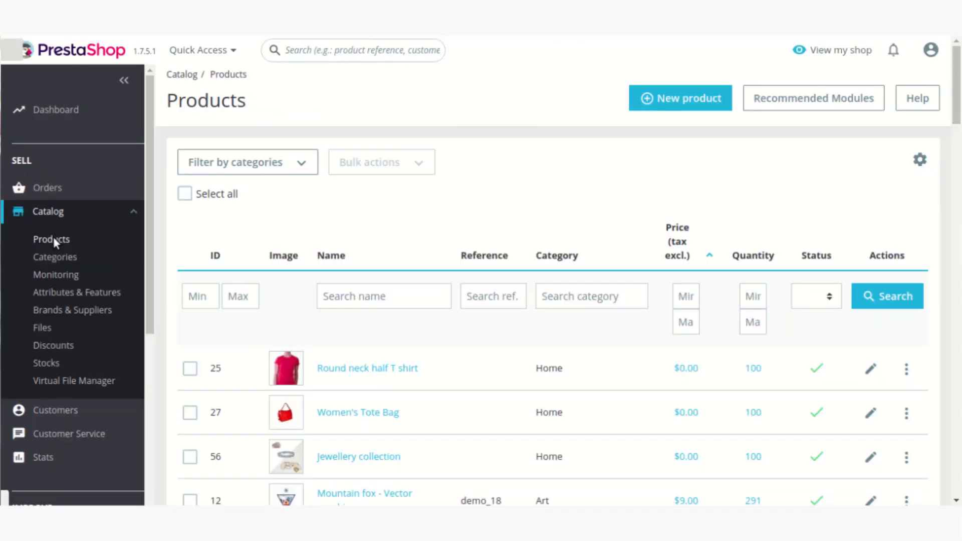
scroll(715, 326, down, 2)
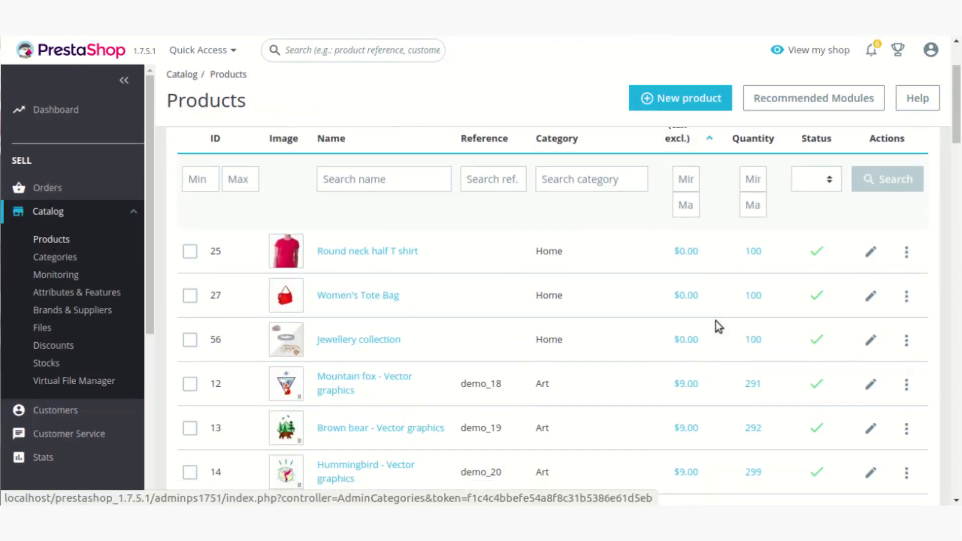
click(870, 339)
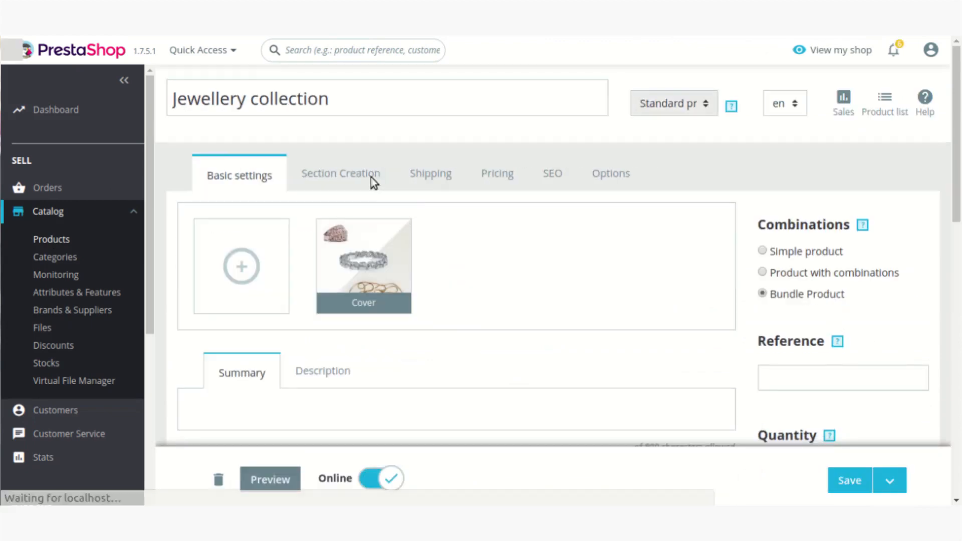
click(343, 175)
click(864, 224)
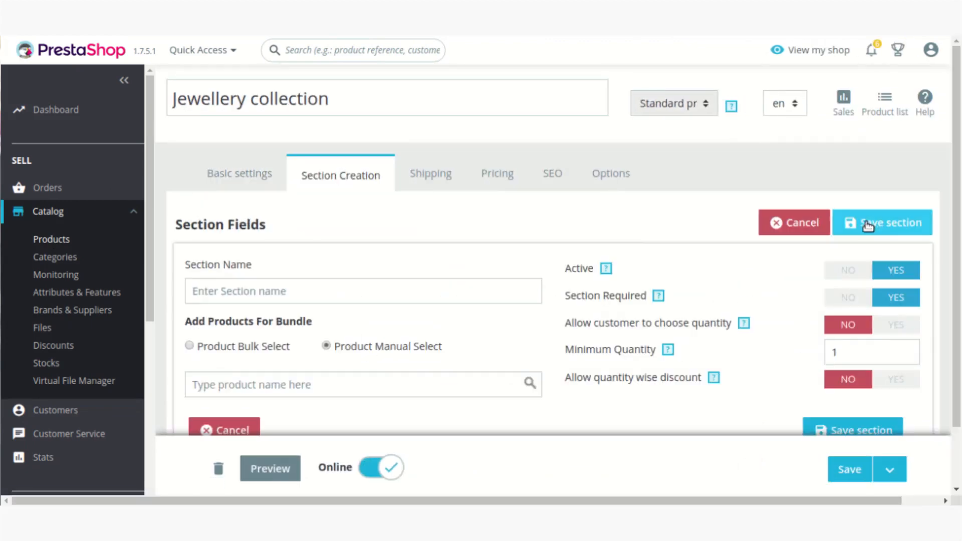
Search for products to add manually to the section, trying "fs" and shortening it to "f".
scroll(629, 232, down, 1)
scroll(629, 233, down, 1)
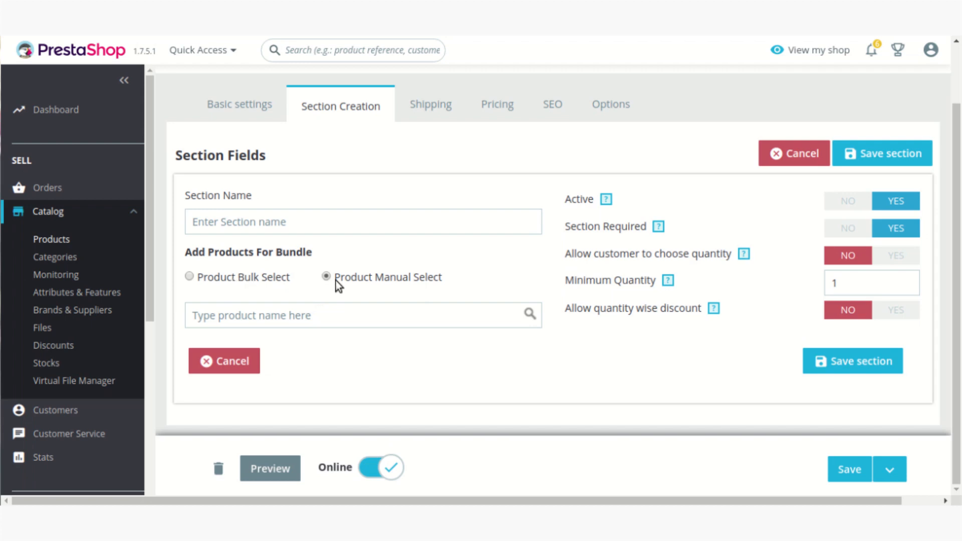
click(296, 315)
text(fs)
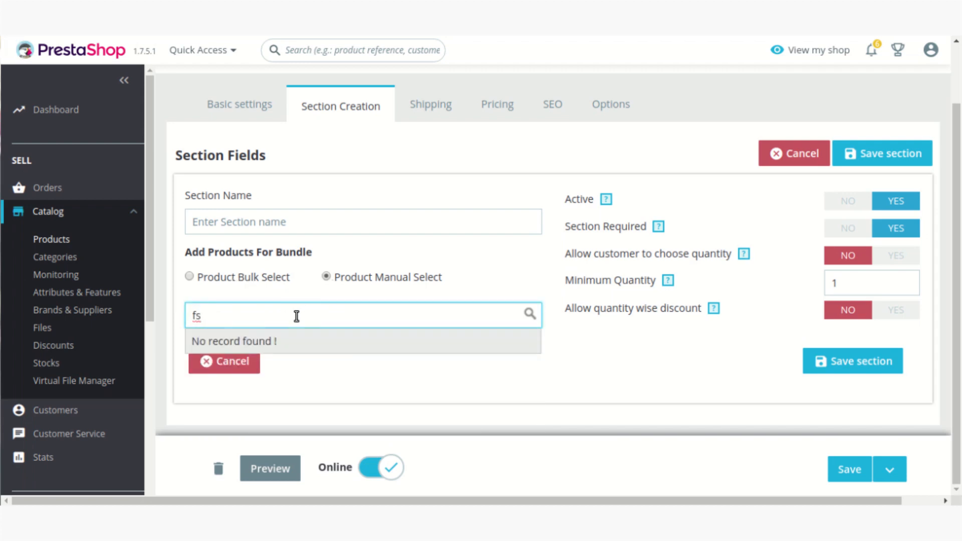
key(BackSpace)
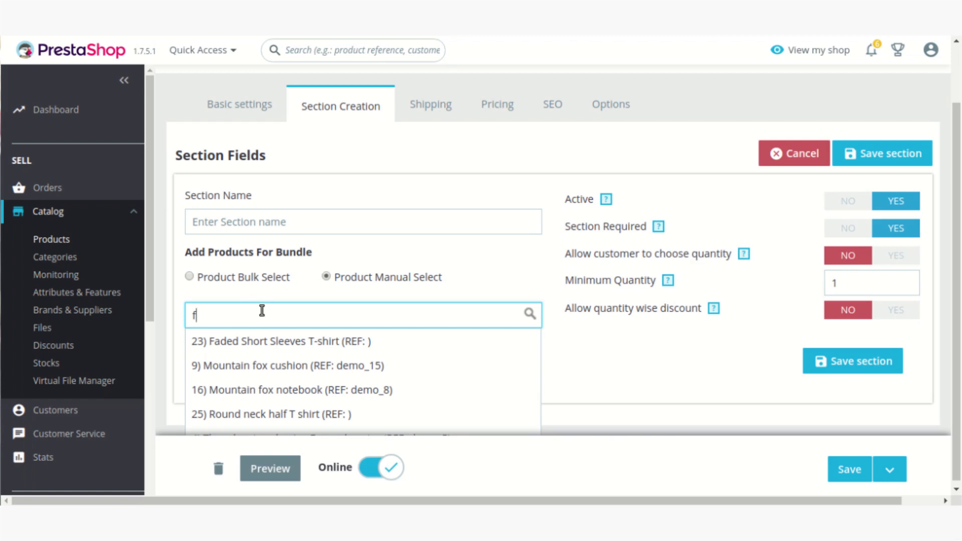
Switch the section's way of adding bundle products to Product Bulk Select.
click(190, 276)
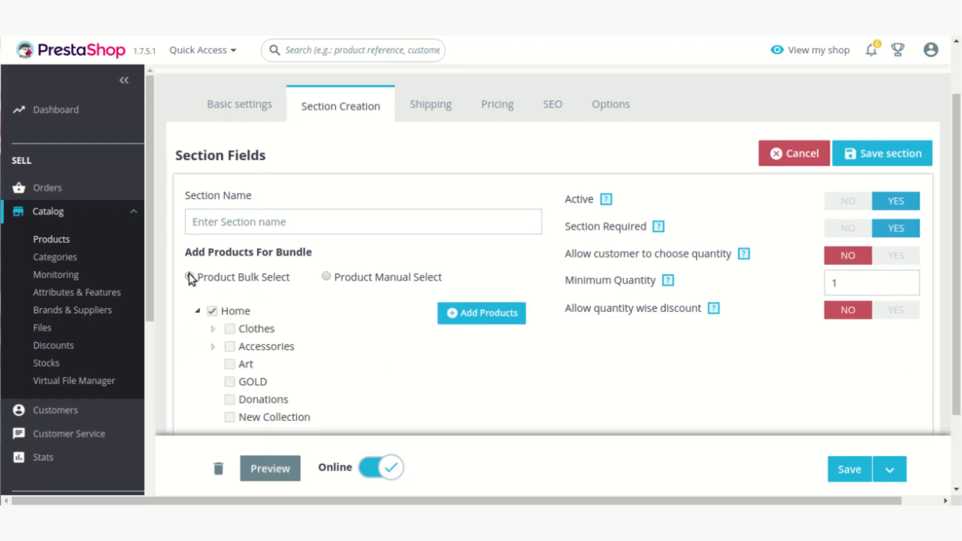
scroll(359, 250, down, 2)
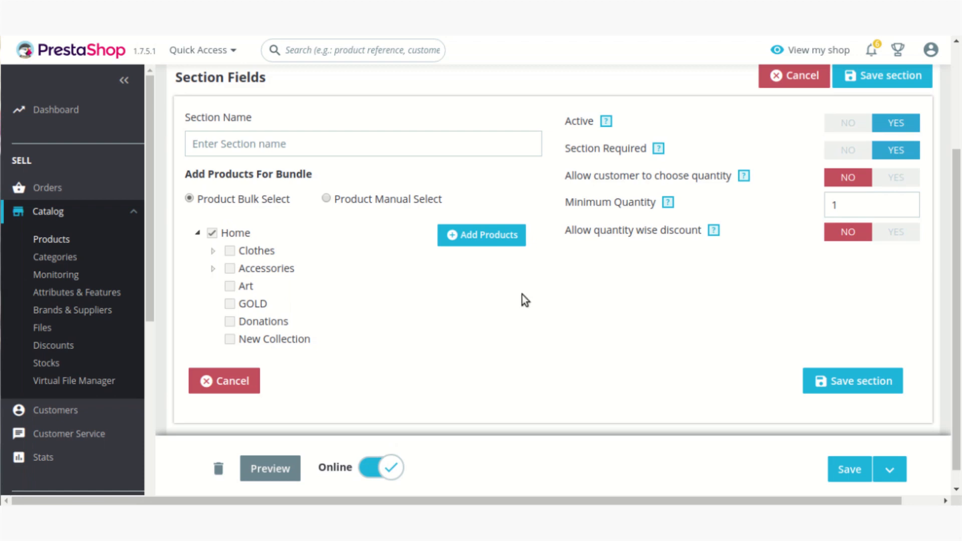
Allow quantity wise discount for the new section and set a range from 0 to 10 with a 5% discount.
click(896, 235)
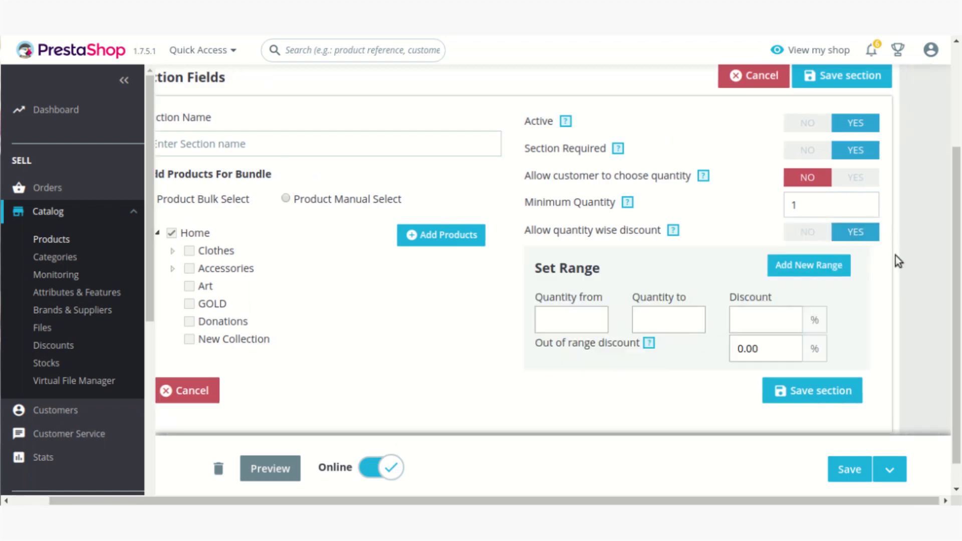
scroll(895, 256, down, 1)
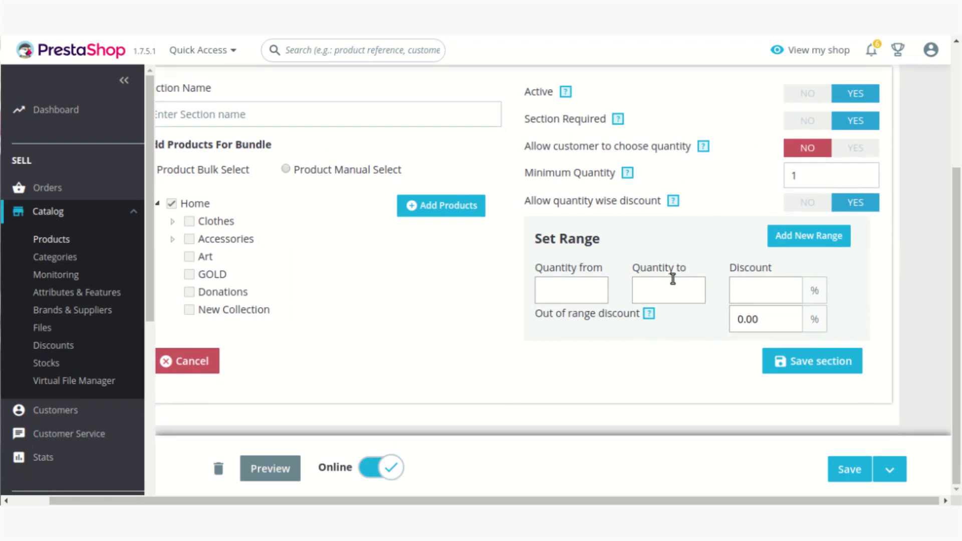
click(584, 295)
text(0)
click(665, 294)
text(10)
click(750, 294)
text(5)
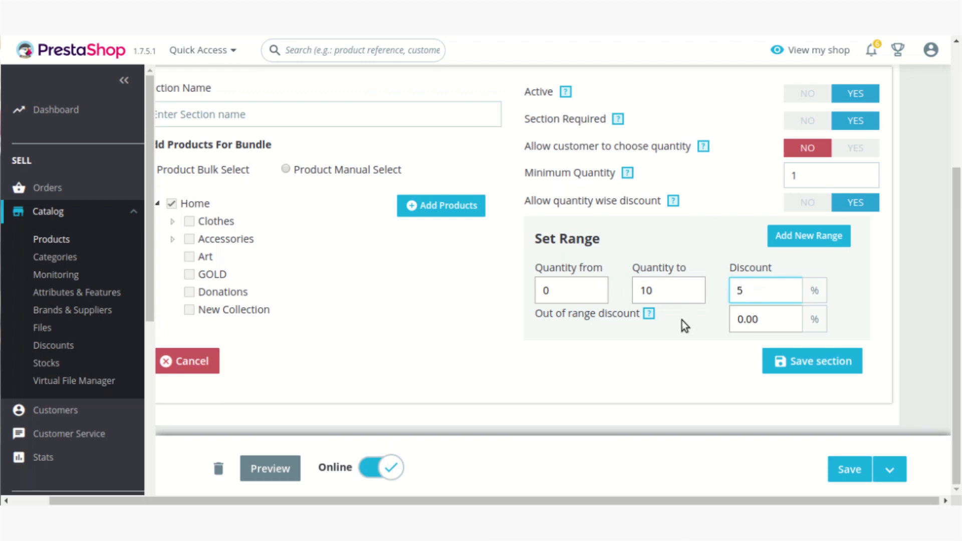
Set the out of range discount to 2% and cancel the new section without saving it.
click(764, 318)
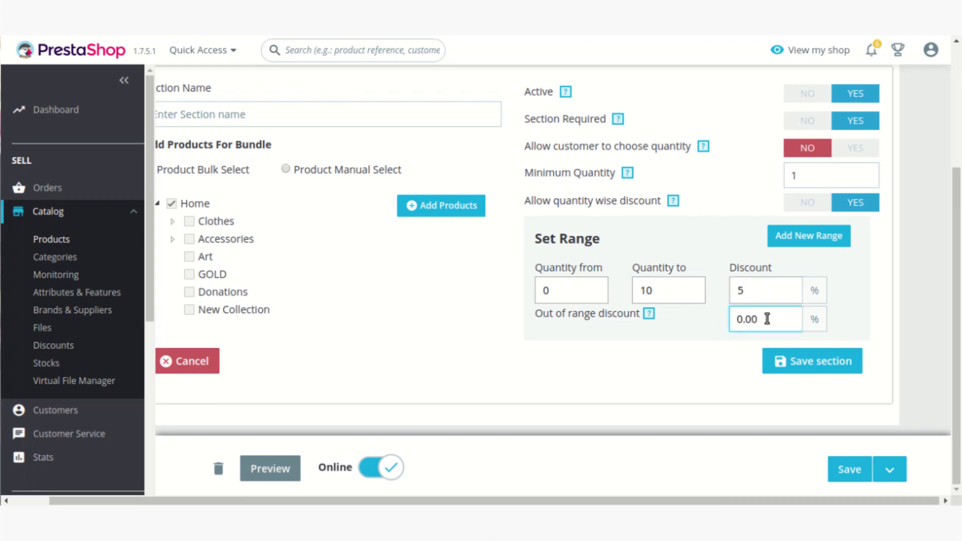
key(BackSpace)
key(BackSpace)
key(BackSpace)
key(BackSpace)
text(2)
scroll(430, 338, up, 2)
scroll(428, 334, up, 2)
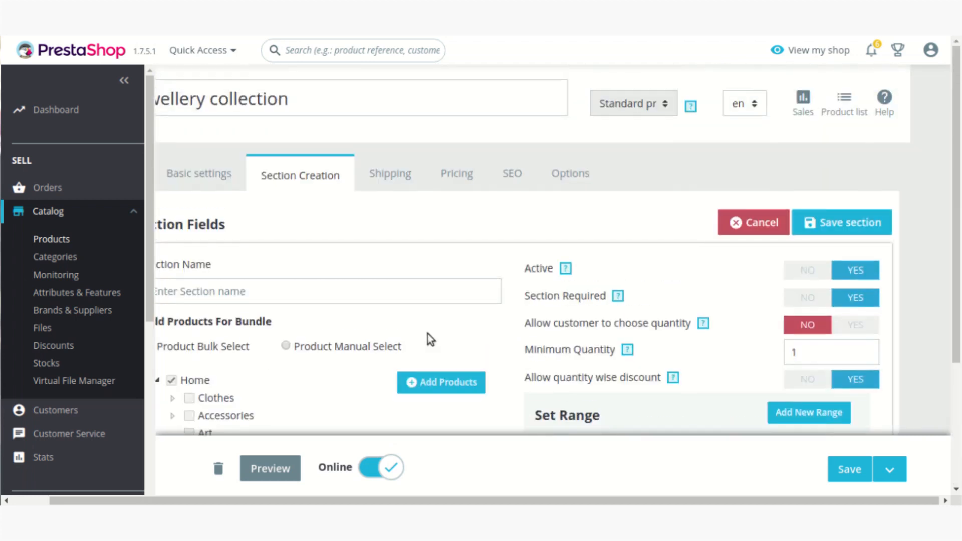
click(733, 217)
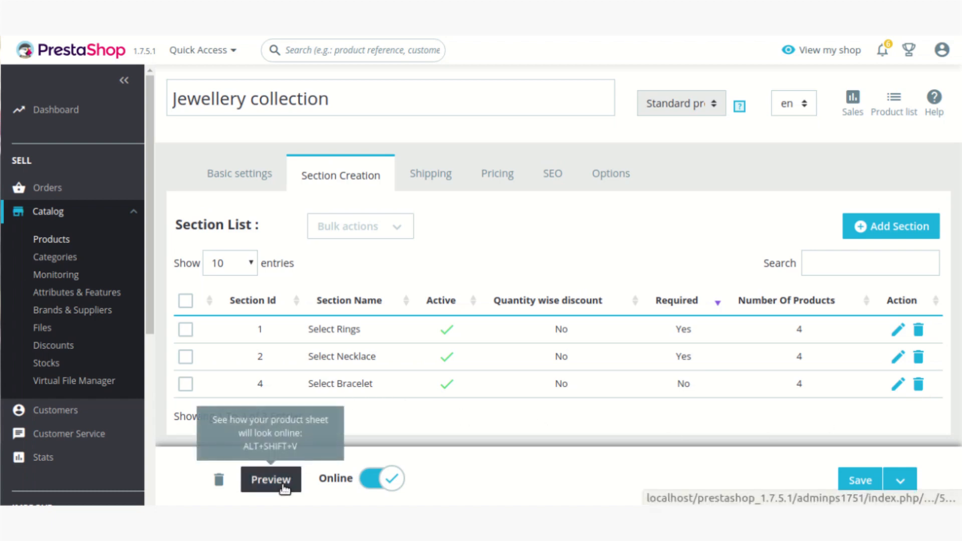
Preview the Jewellery collection product in the store and look through its whole page.
click(283, 485)
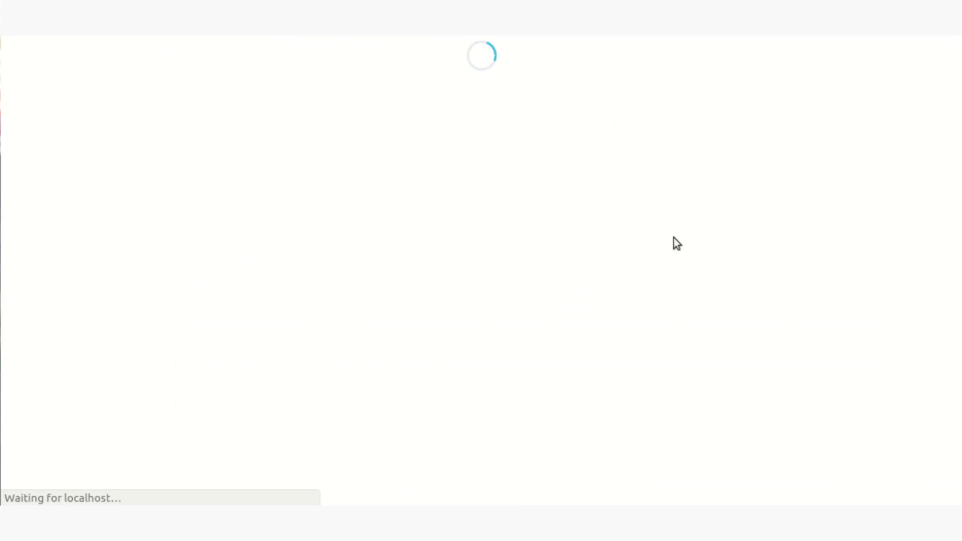
scroll(688, 248, down, 4)
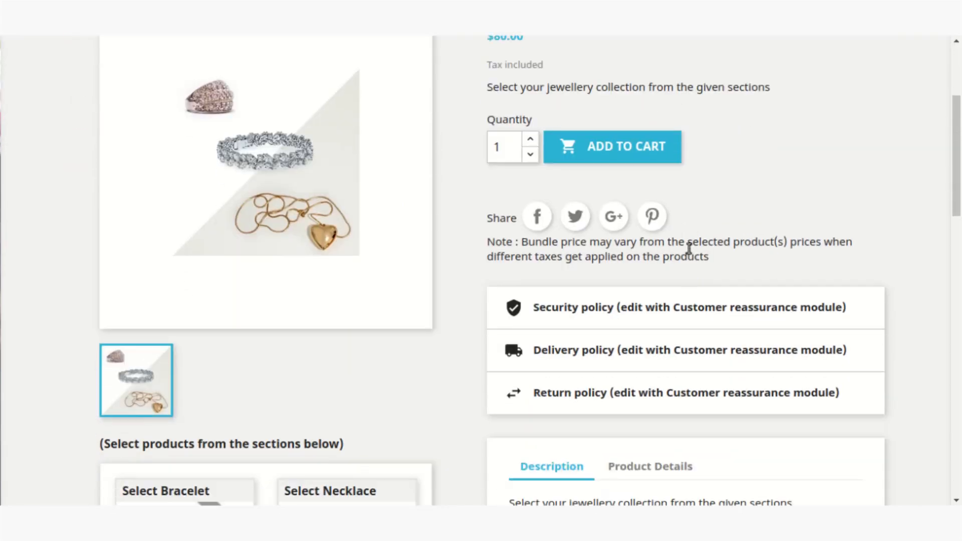
scroll(689, 248, down, 5)
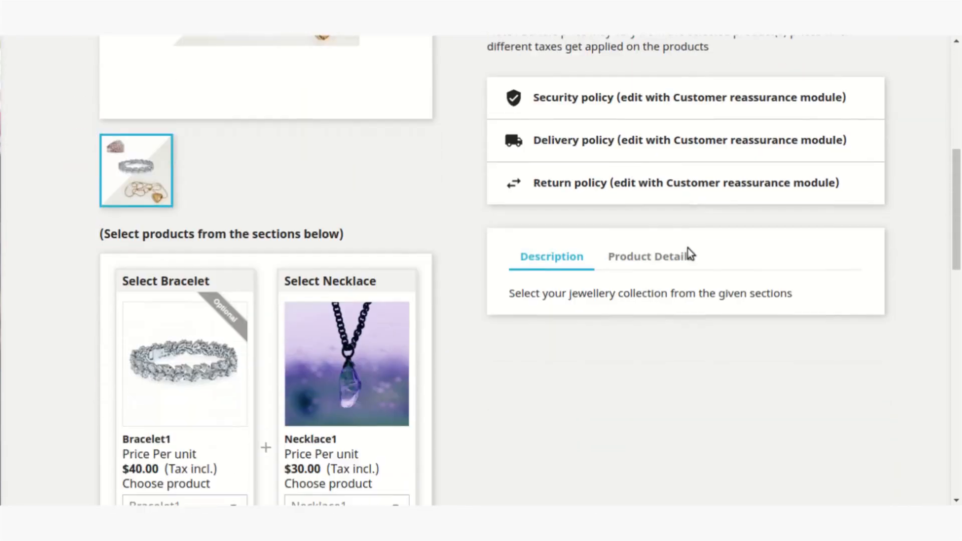
scroll(688, 248, down, 11)
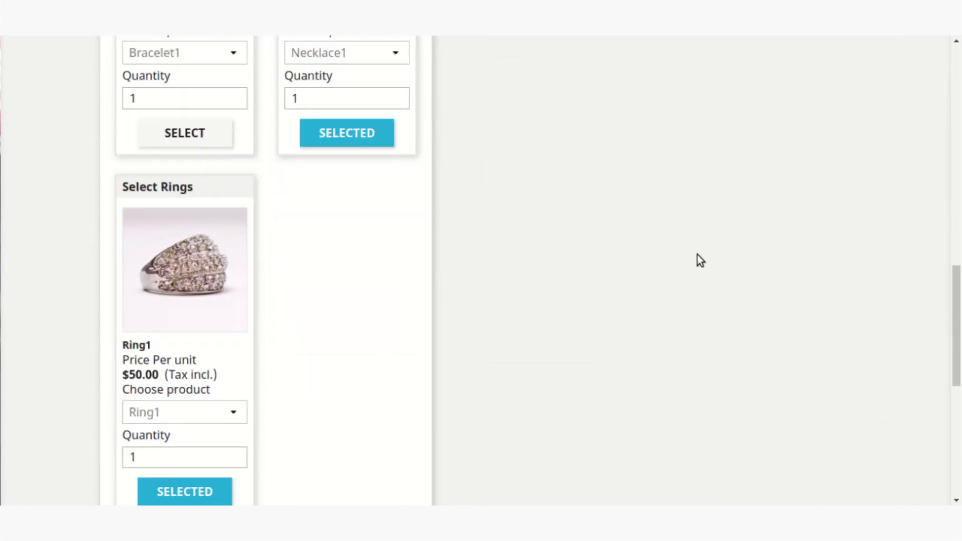
scroll(704, 244, down, 3)
scroll(704, 244, up, 15)
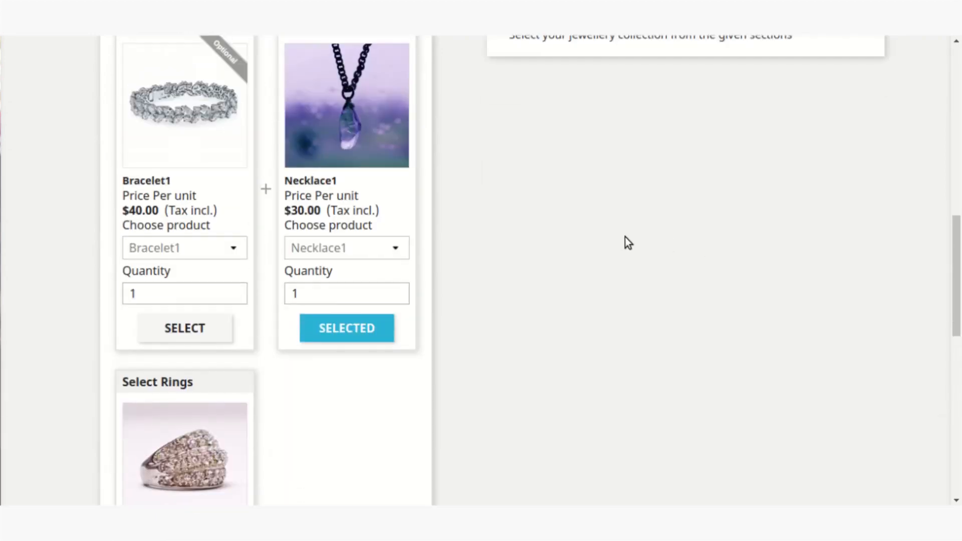
scroll(536, 254, up, 8)
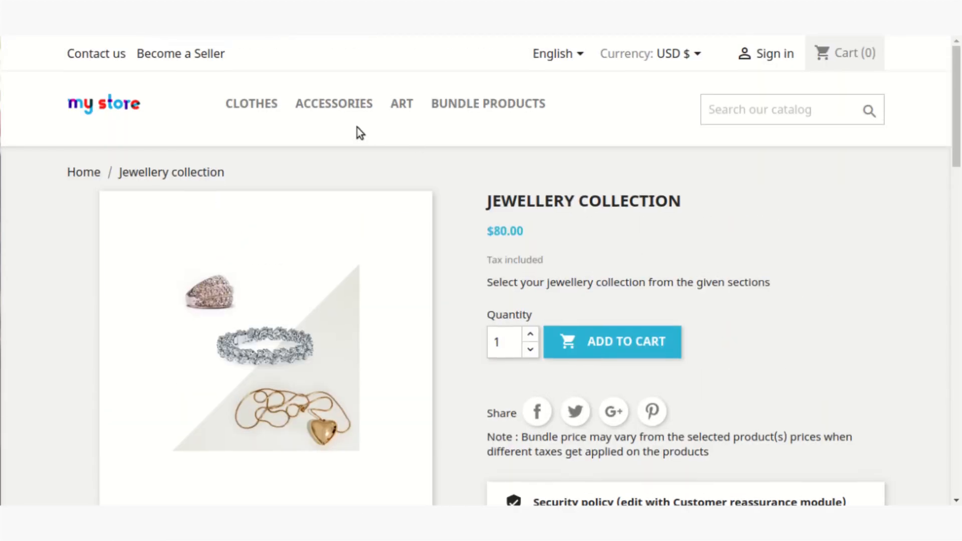
Examine how the bracelet, necklace and ring sections are presented on the bundle's product page, including which one is optional.
scroll(581, 346, down, 5)
scroll(321, 293, down, 5)
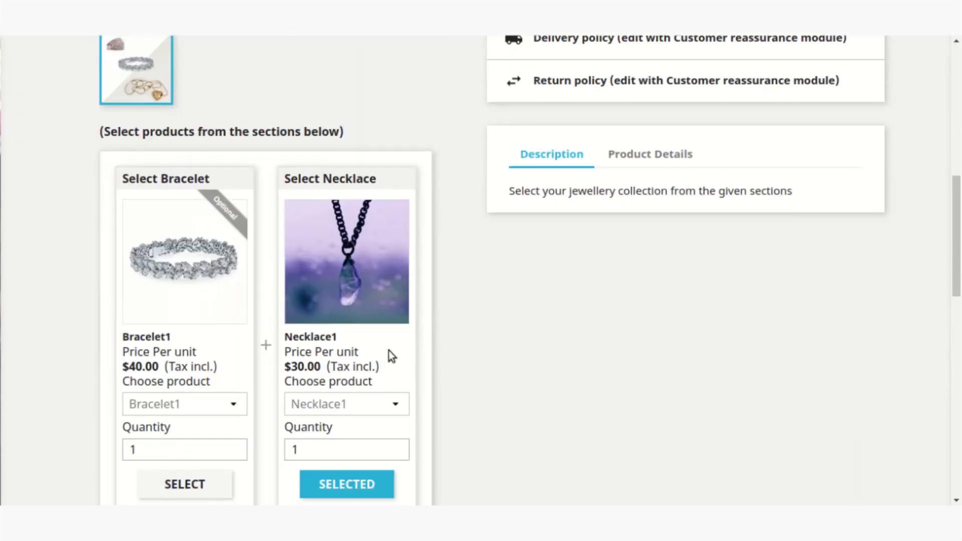
scroll(389, 350, down, 2)
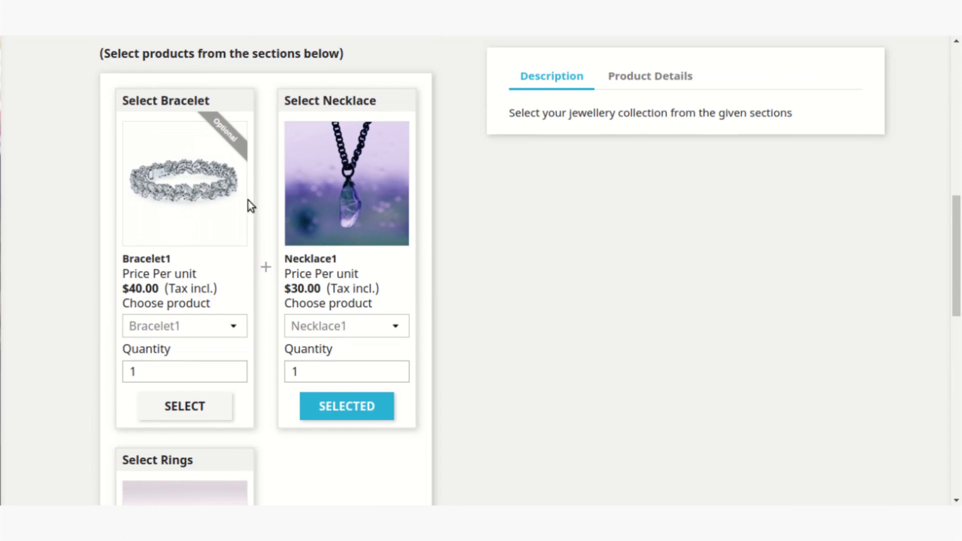
scroll(346, 259, down, 5)
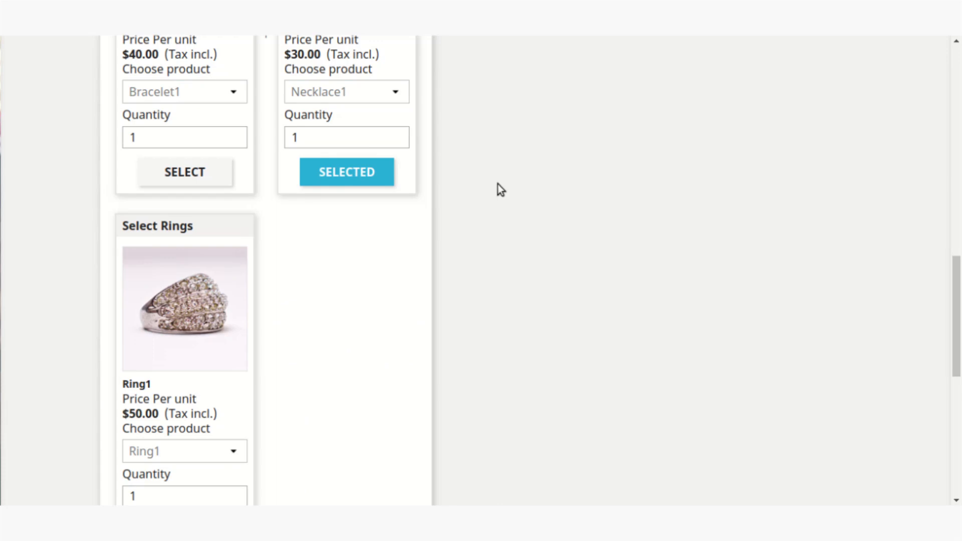
scroll(501, 184, up, 15)
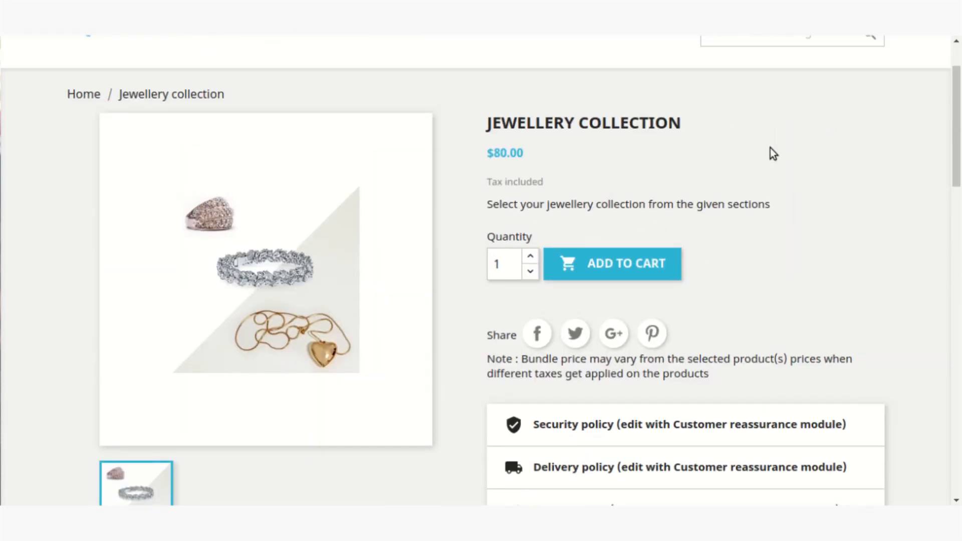
scroll(771, 150, down, 8)
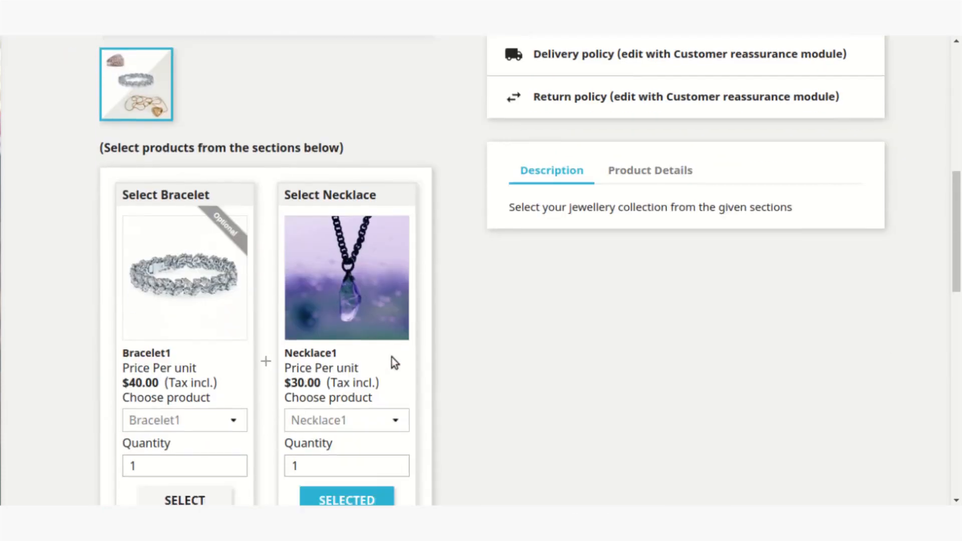
scroll(301, 251, down, 4)
scroll(395, 197, down, 5)
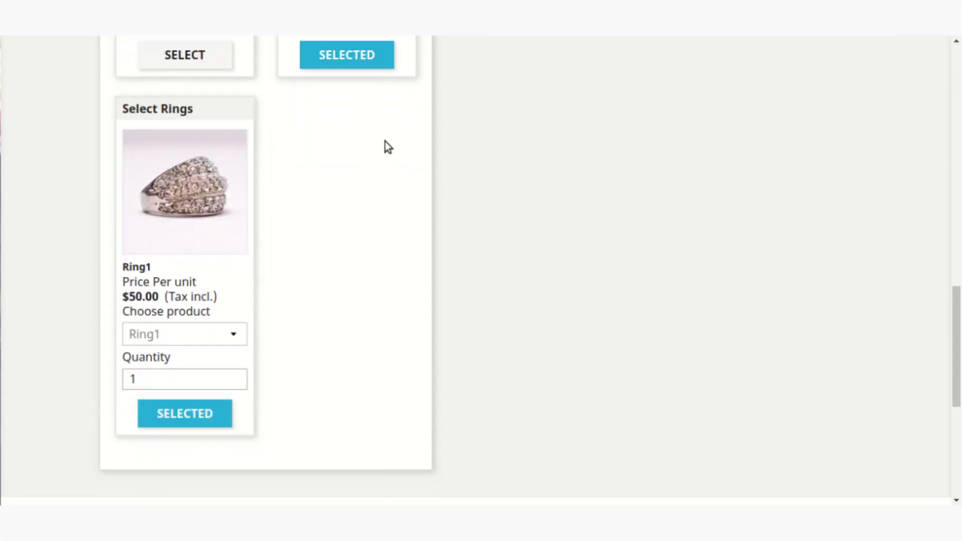
scroll(396, 147, up, 6)
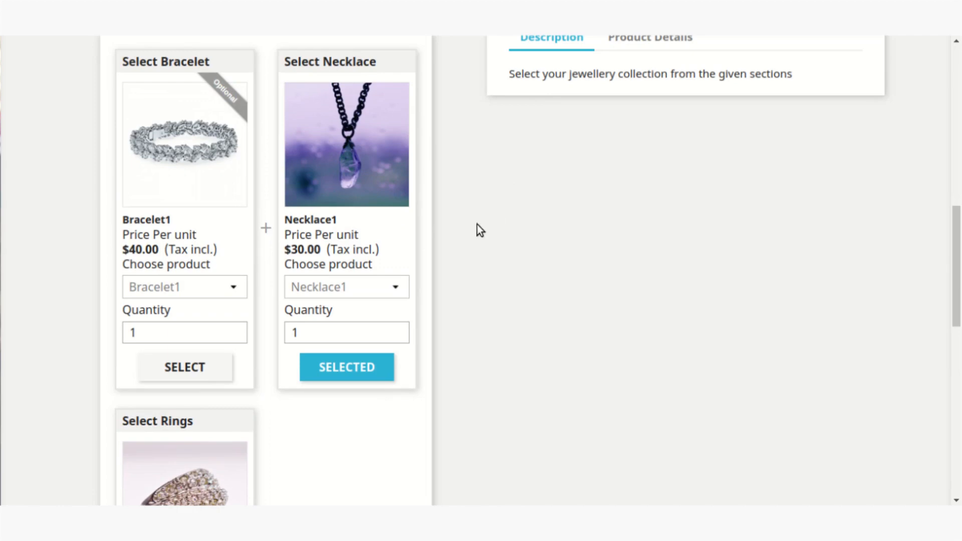
View the products offered in the Select Necklace section without changing the chosen necklace.
click(389, 287)
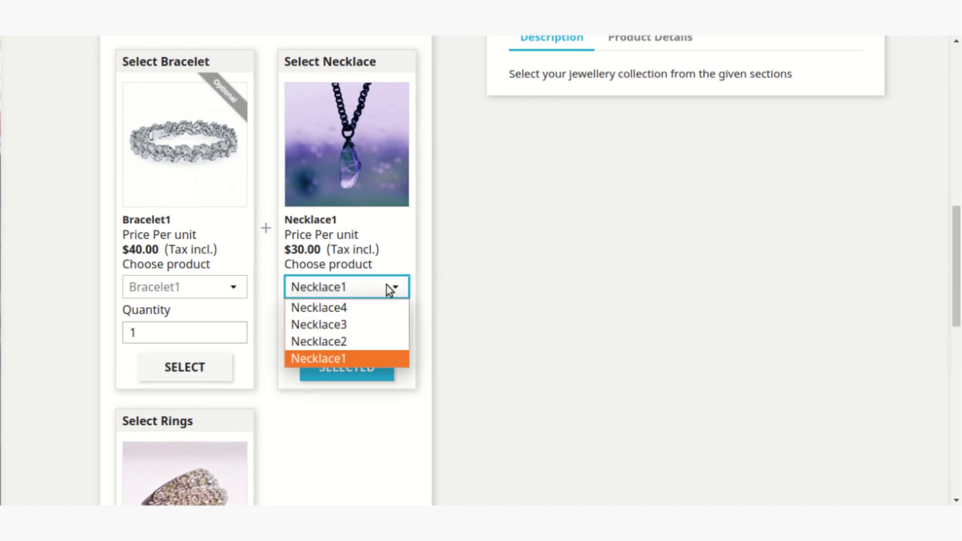
click(495, 276)
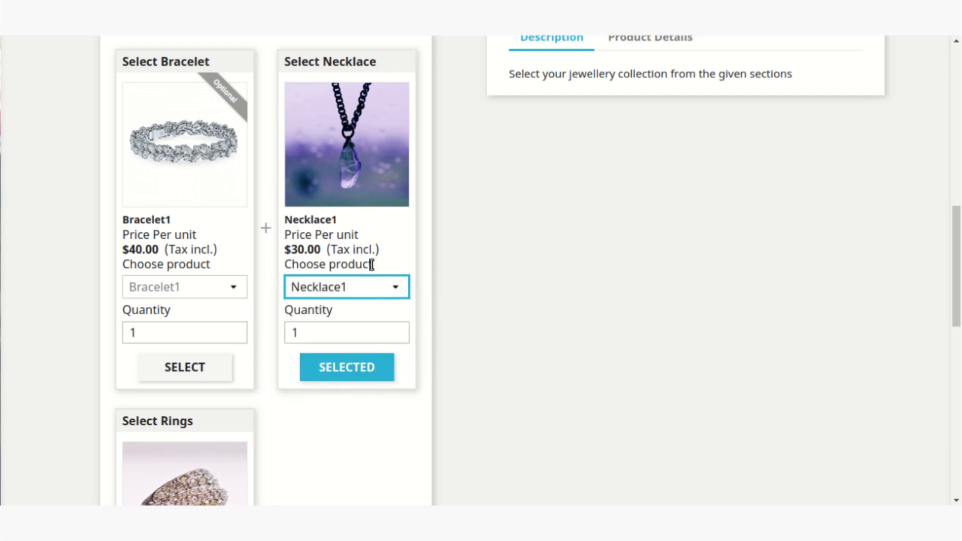
scroll(371, 264, down, 2)
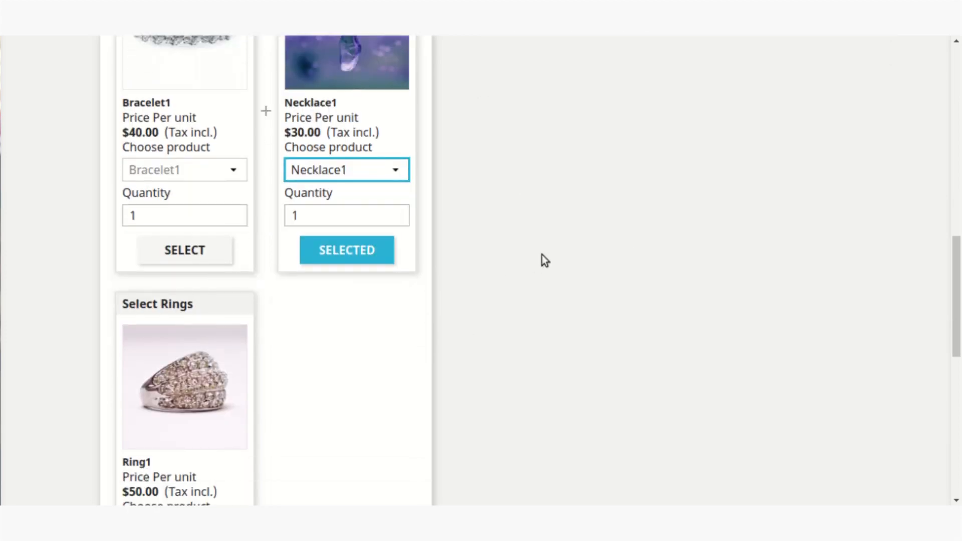
scroll(625, 242, up, 6)
scroll(623, 238, up, 5)
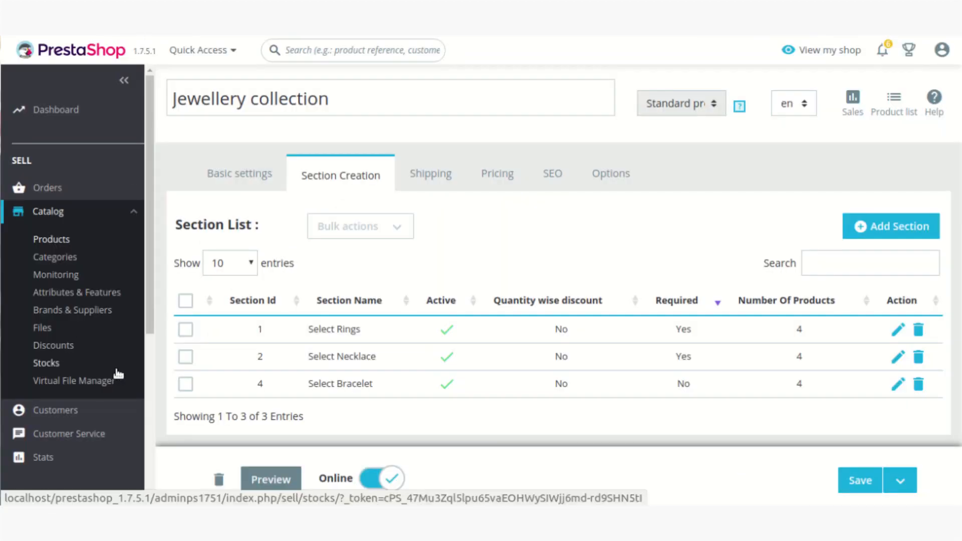
Return to the PrestaShop back office and open the configuration of the Prestashop Bundle Products module from the Module Manager.
scroll(112, 371, down, 4)
mouse_move(85, 346)
scroll(85, 346, down, 4)
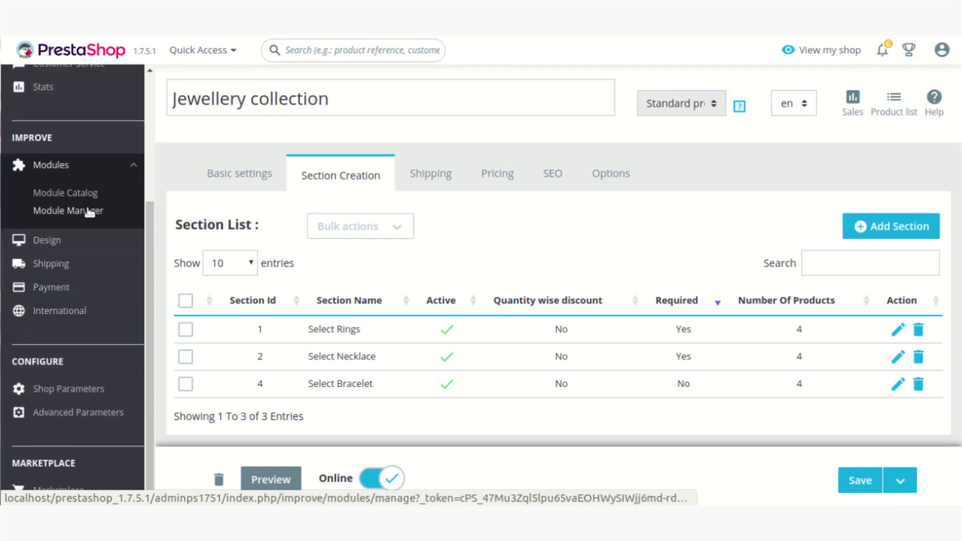
click(87, 210)
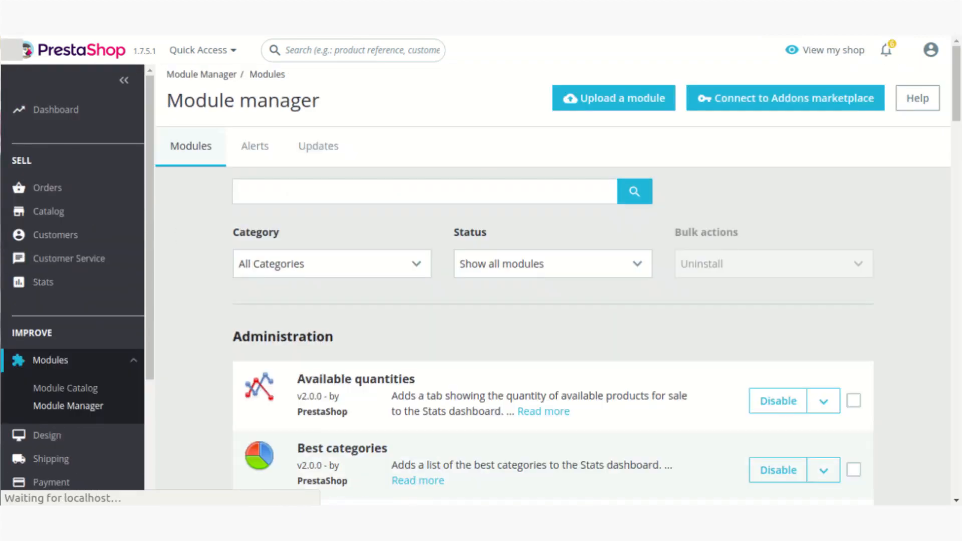
scroll(956, 501, down, 20)
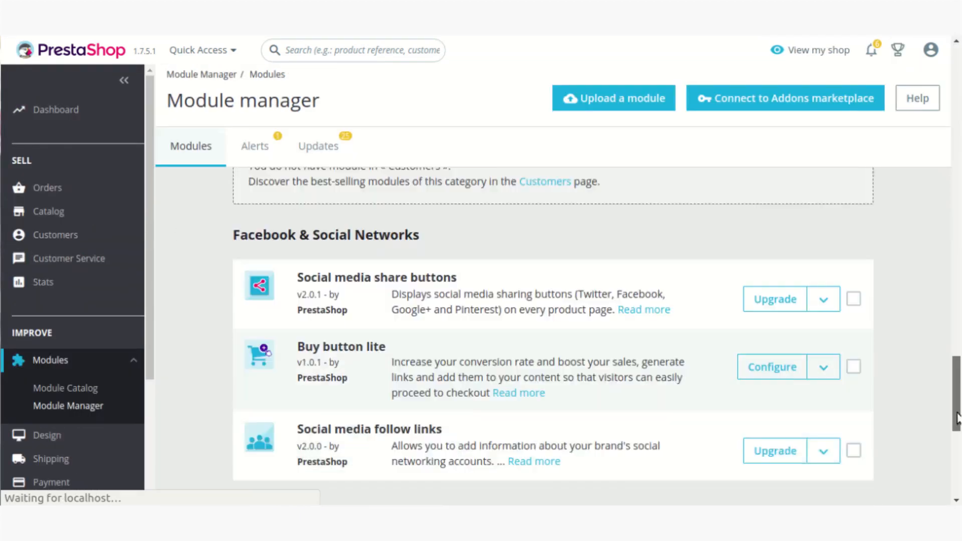
click(754, 300)
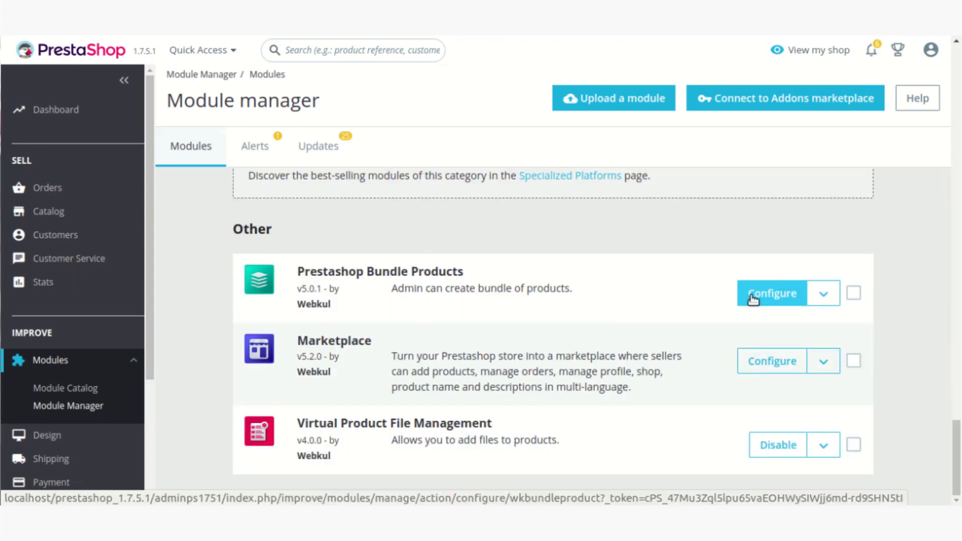
Review the bundle theme options in the module configuration and compare them with the section layout on the Jewellery collection store page.
scroll(753, 301, down, 4)
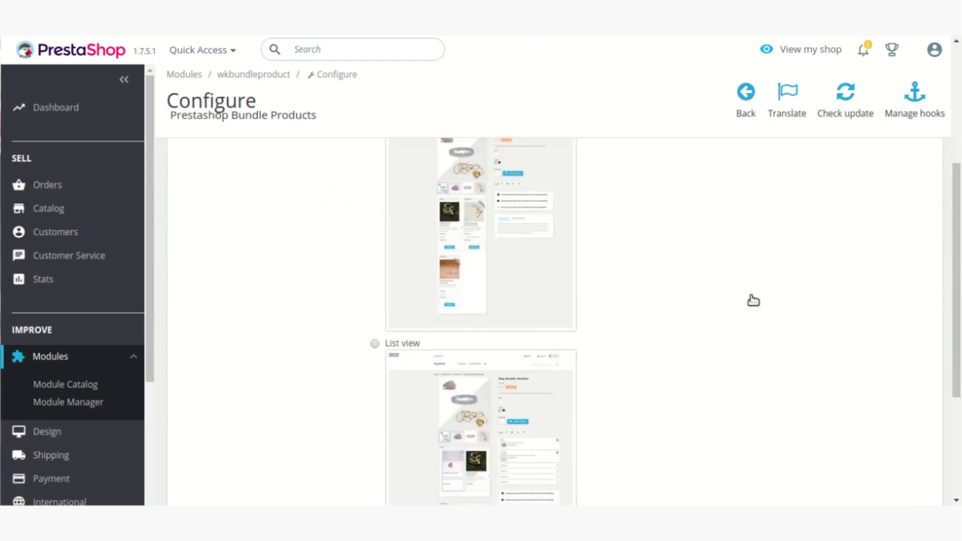
scroll(750, 300, down, 3)
scroll(749, 300, up, 3)
scroll(626, 326, up, 3)
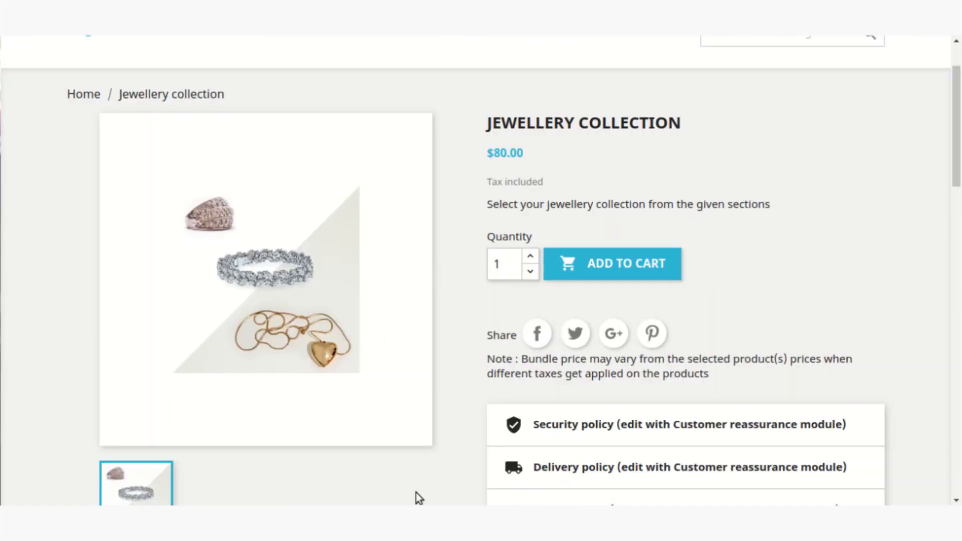
scroll(416, 494, down, 8)
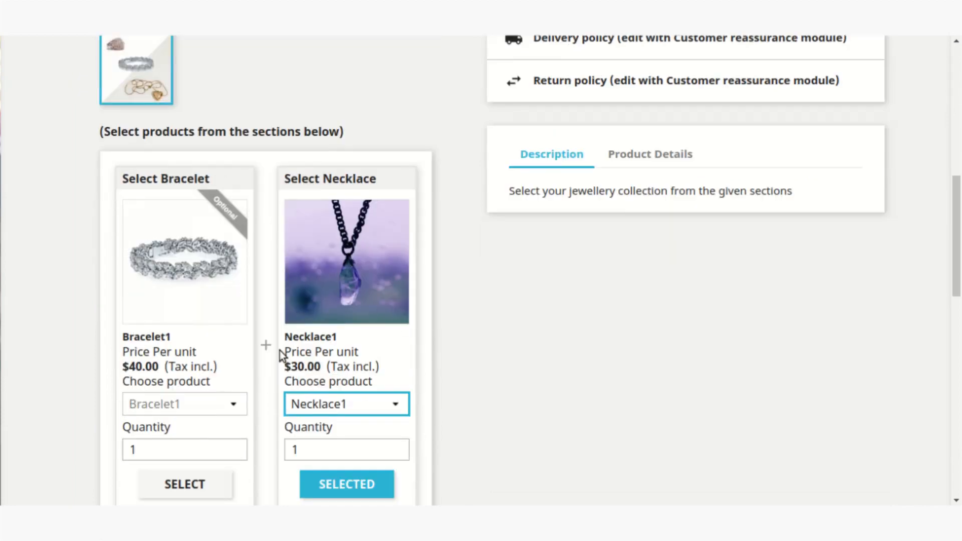
scroll(280, 351, down, 9)
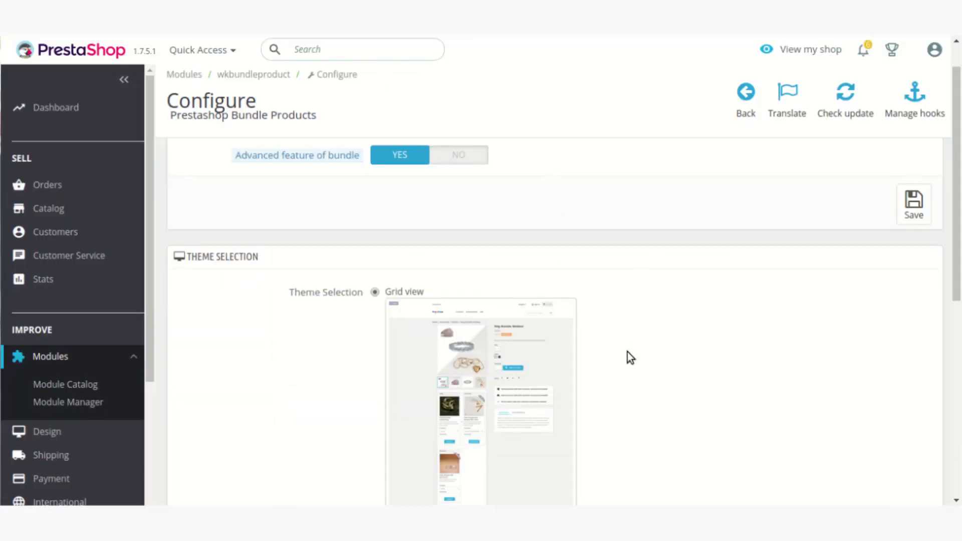
Set the bundle theme selection to List view and save the theme setting.
scroll(628, 351, down, 8)
click(374, 147)
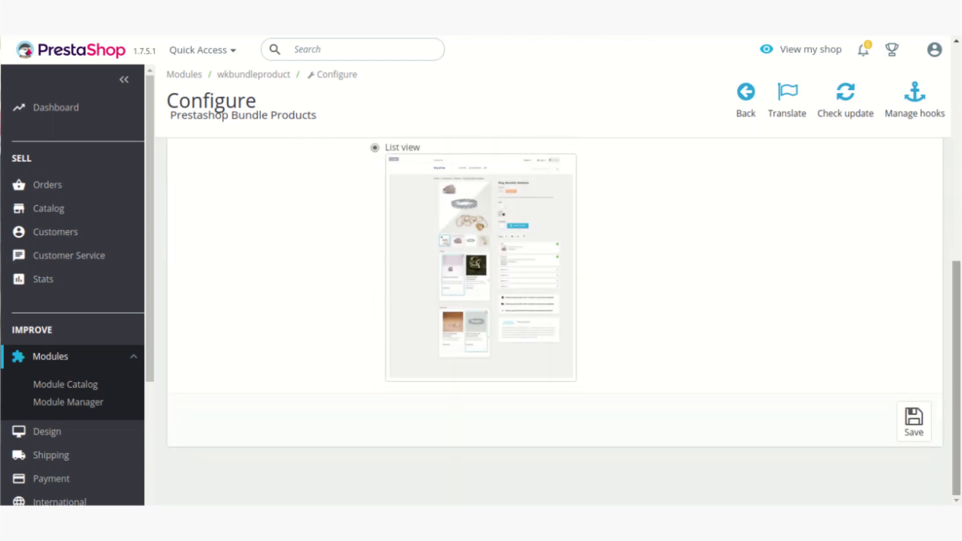
click(913, 420)
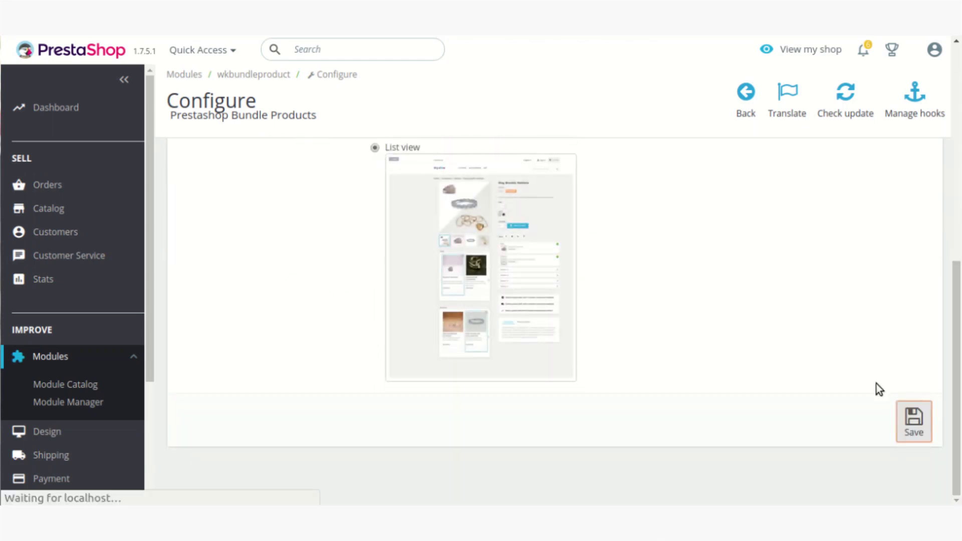
Reload the Jewellery collection store page and review how its bundle sections are laid out in the List view theme.
click(62, 24)
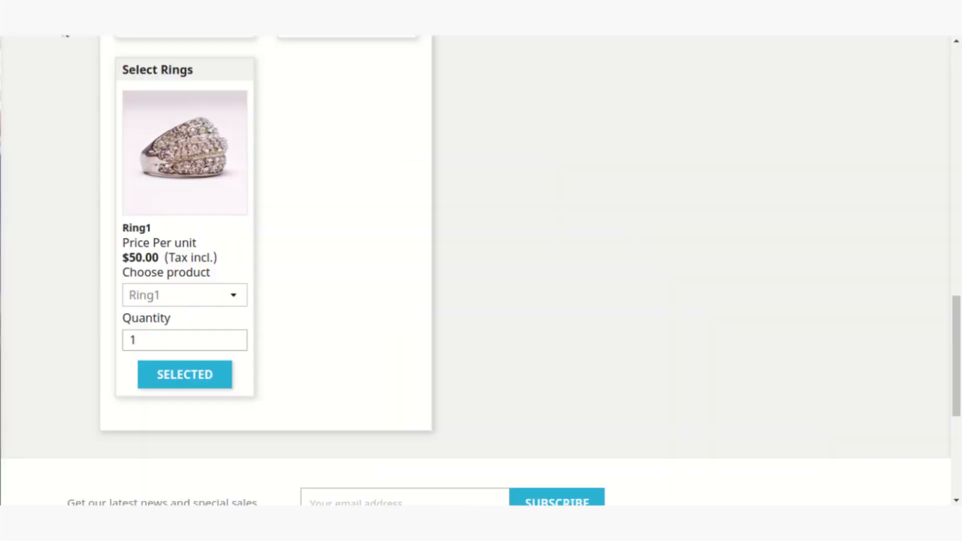
key(F5)
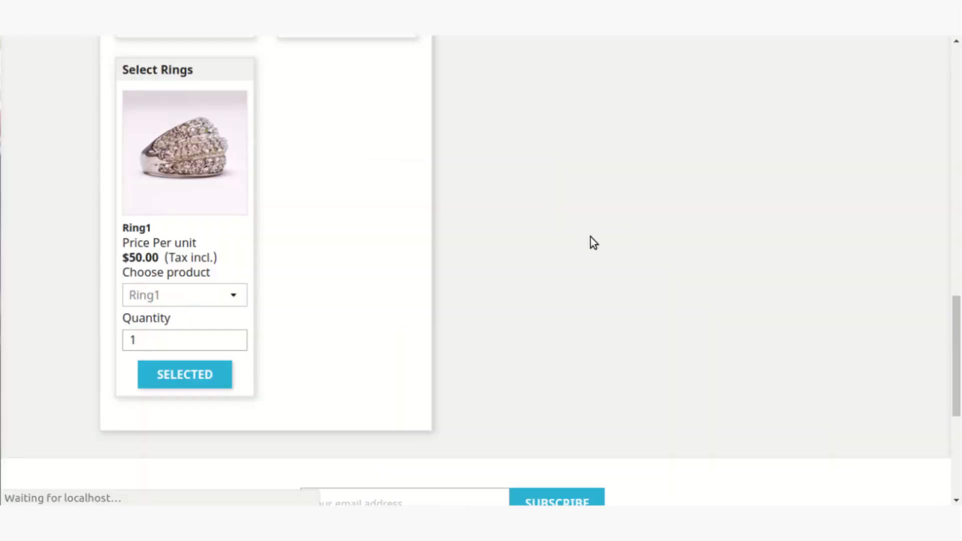
scroll(593, 235, up, 10)
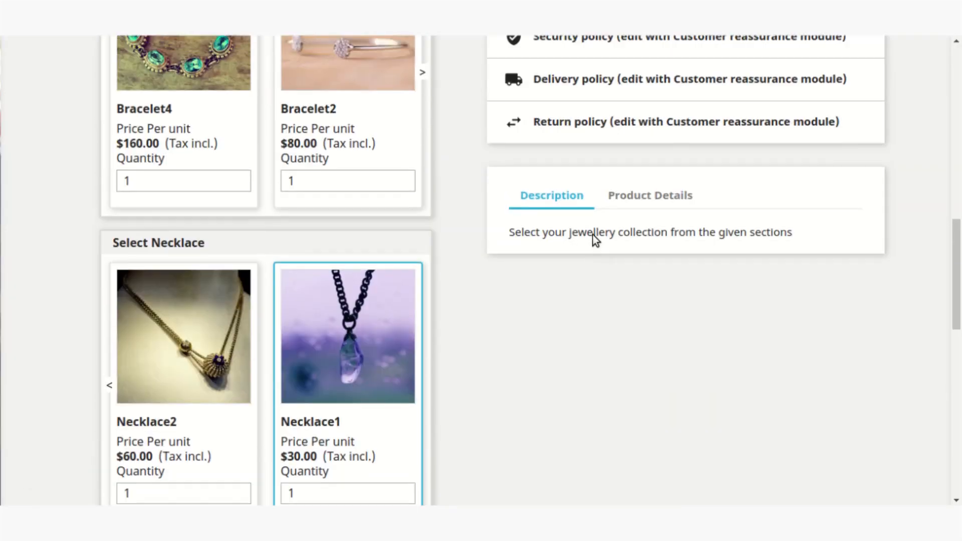
scroll(462, 241, up, 7)
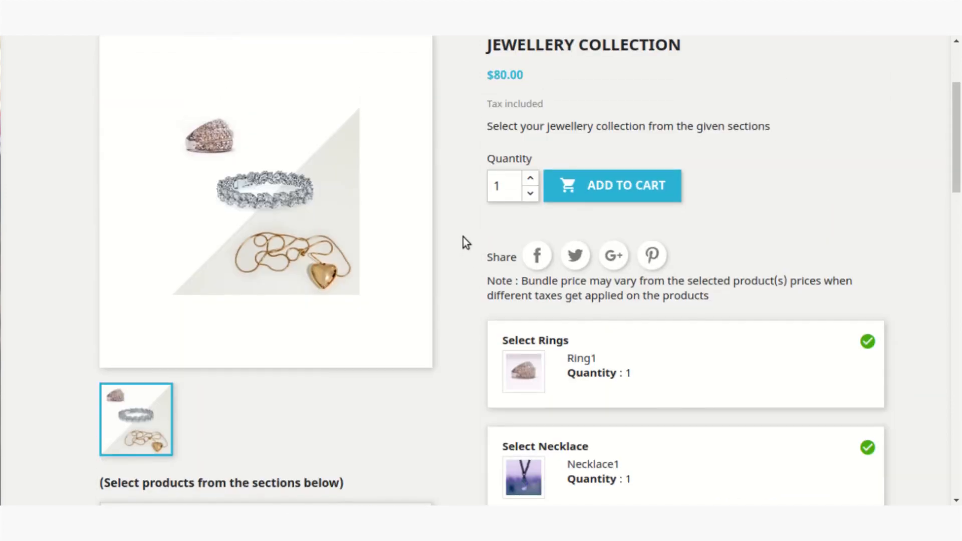
scroll(463, 237, down, 5)
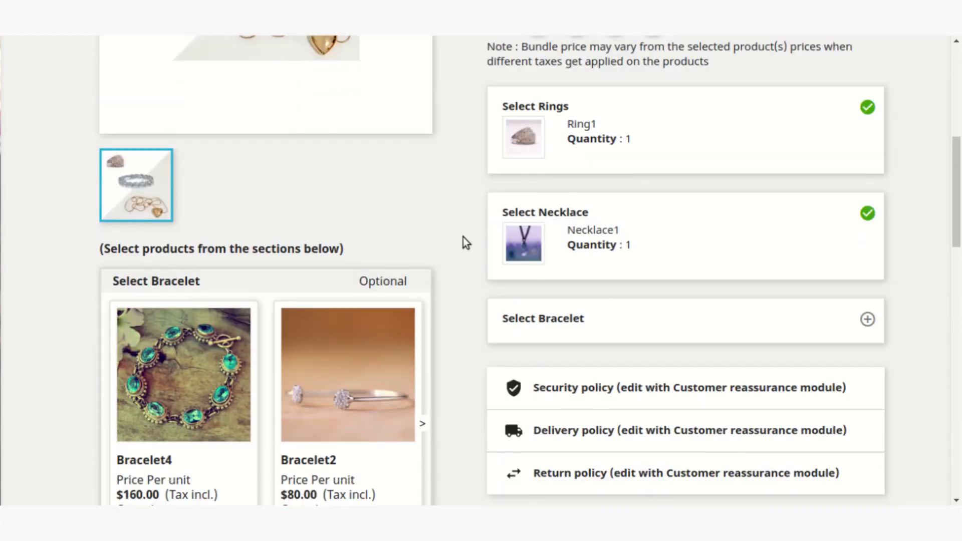
scroll(463, 236, down, 5)
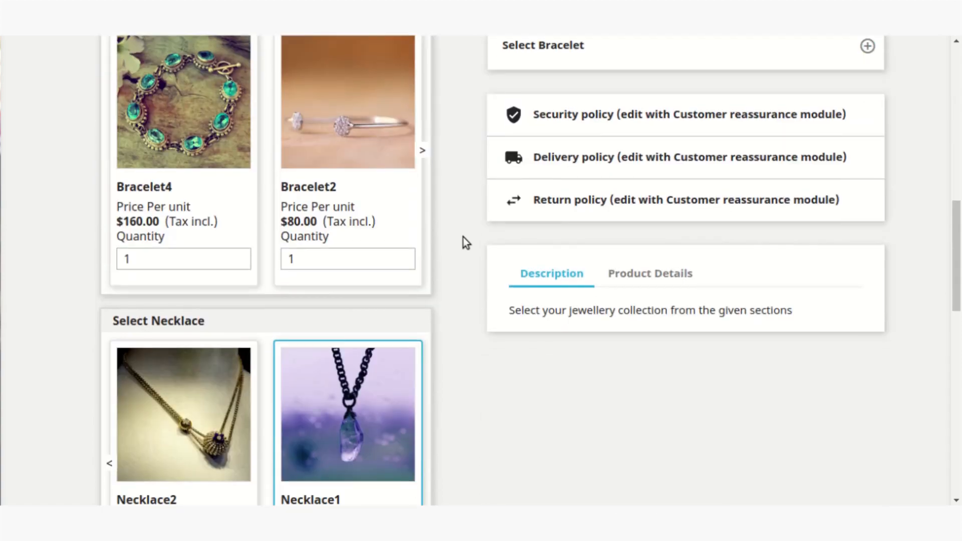
scroll(462, 233, down, 4)
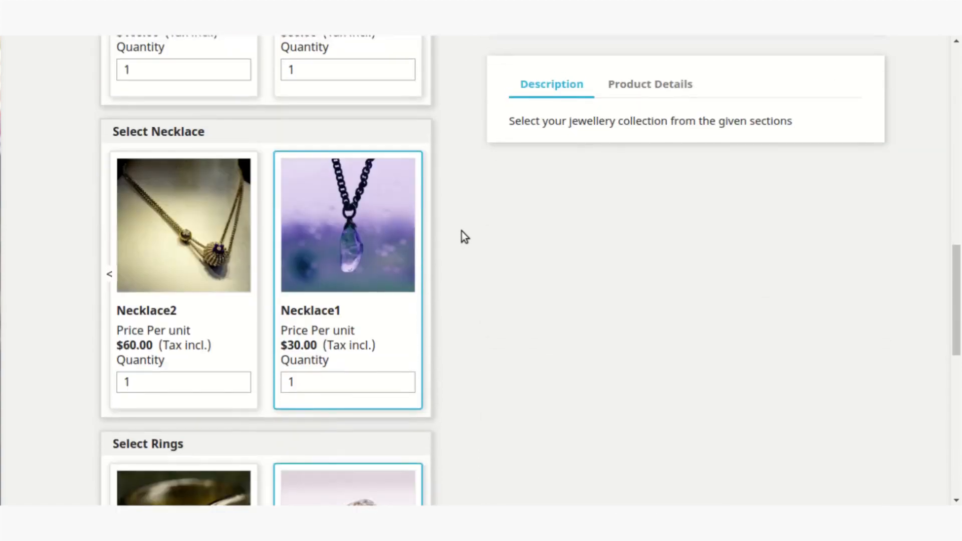
Browse through the bracelets offered in the optional Select Bracelet section without choosing one.
scroll(461, 230, up, 5)
click(422, 230)
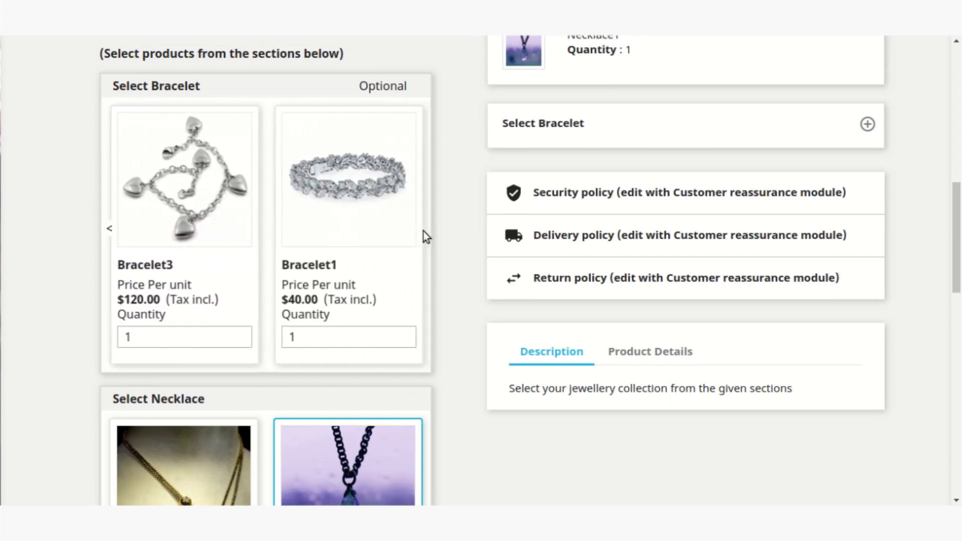
click(108, 231)
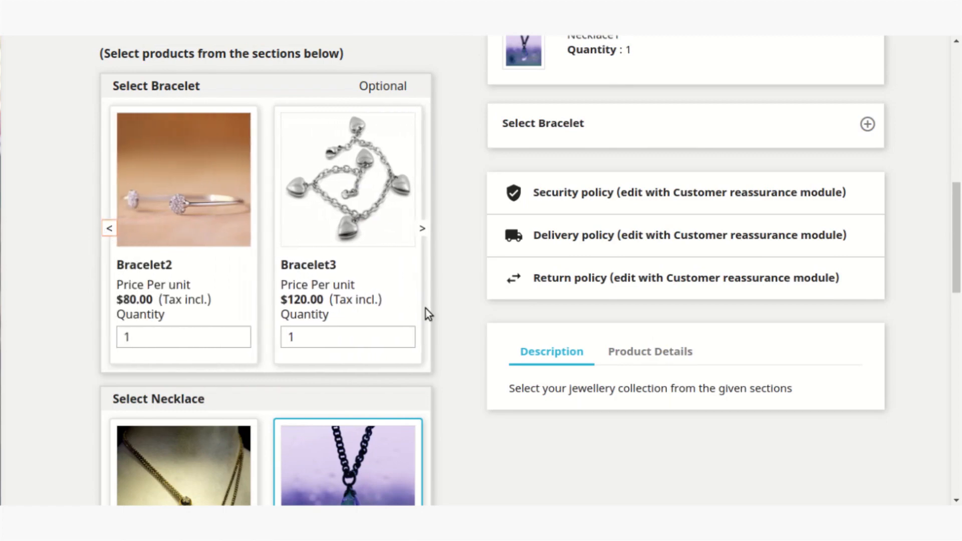
Examine the products in the Select Necklace and Select Rings sections and the summary of chosen items on the bundle page.
scroll(427, 307, down, 4)
scroll(452, 306, down, 5)
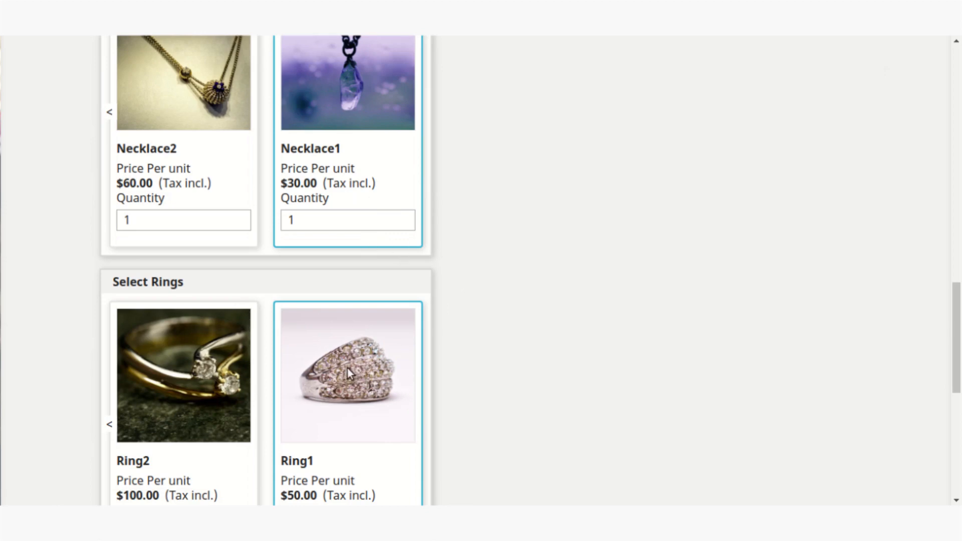
scroll(428, 198, up, 2)
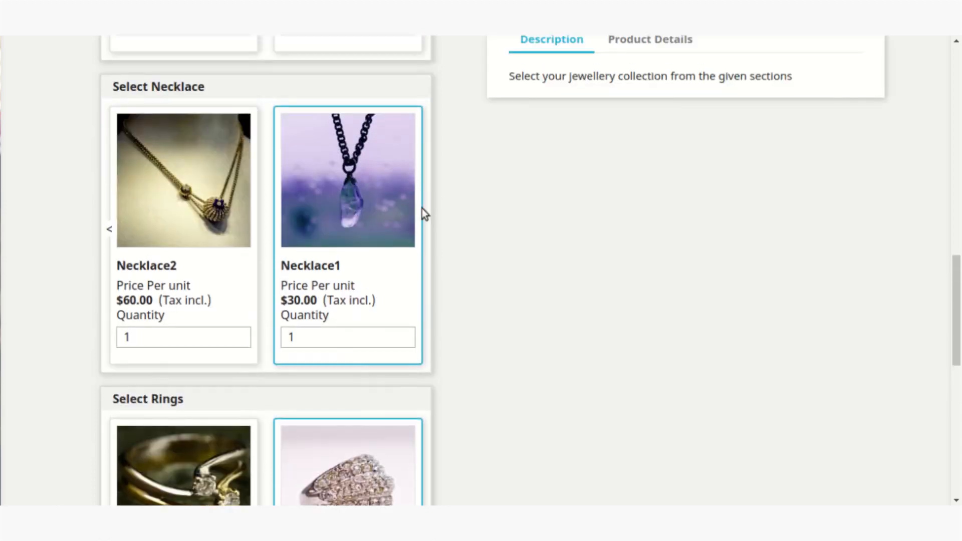
scroll(338, 315, down, 6)
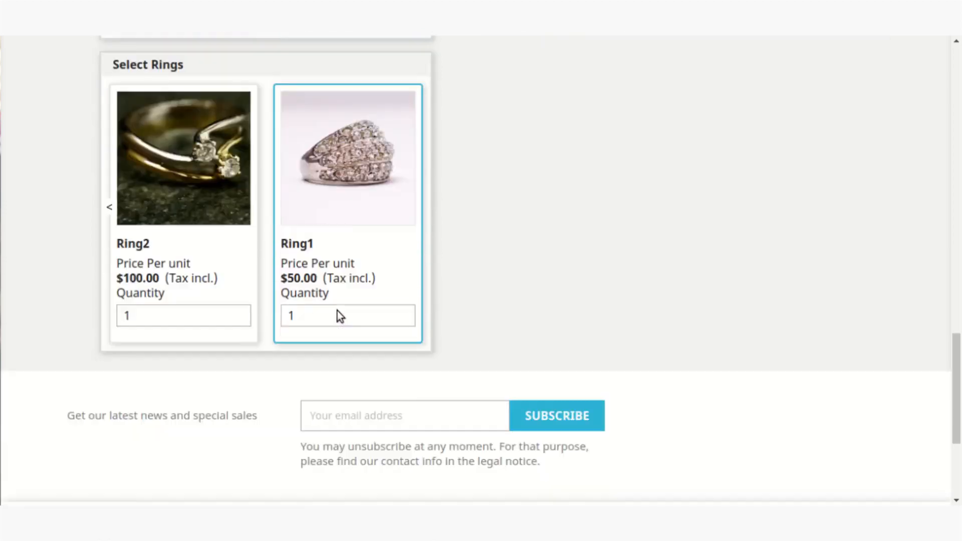
scroll(395, 236, up, 5)
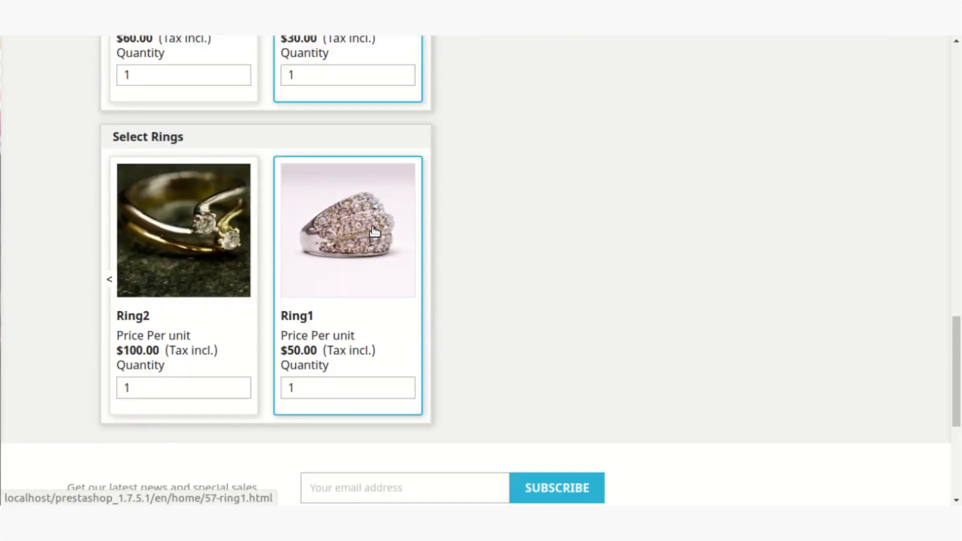
scroll(375, 229, up, 7)
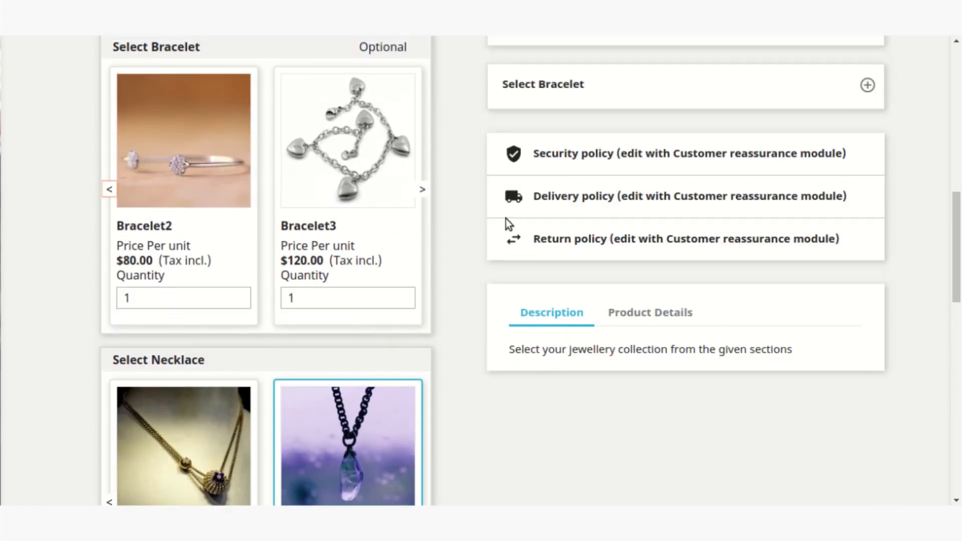
scroll(473, 218, up, 3)
scroll(470, 220, up, 7)
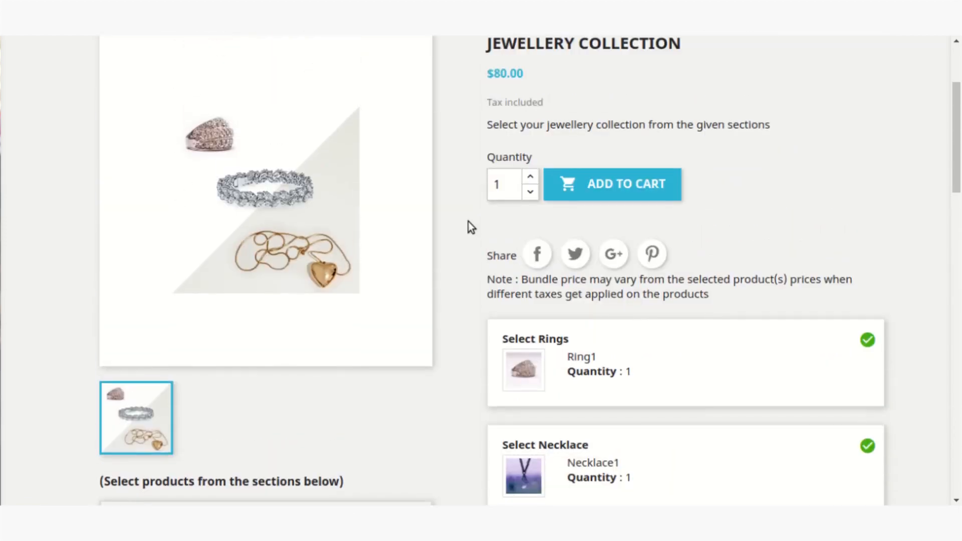
scroll(468, 221, up, 3)
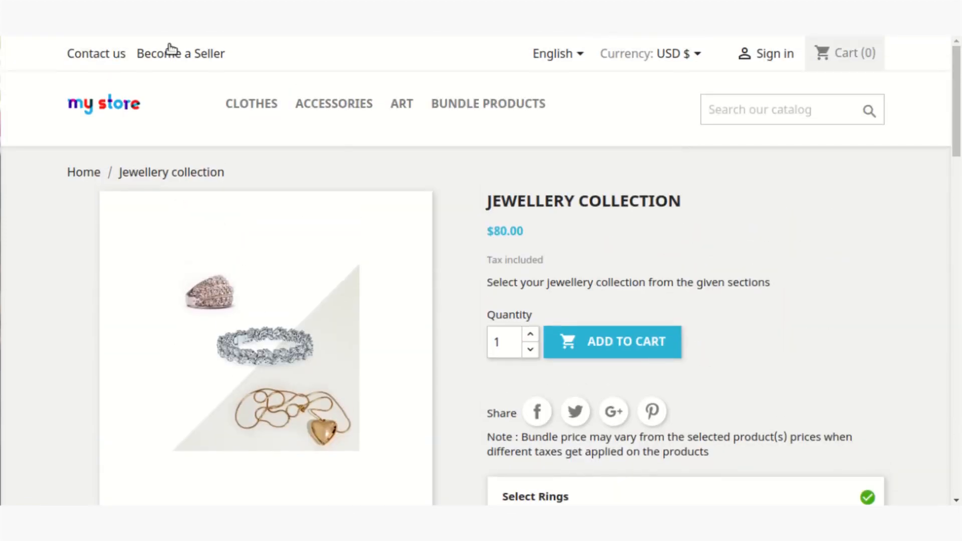
Return to the PrestaShop back office and open the Jewellery collection product for editing from the catalog's product list.
click(262, 25)
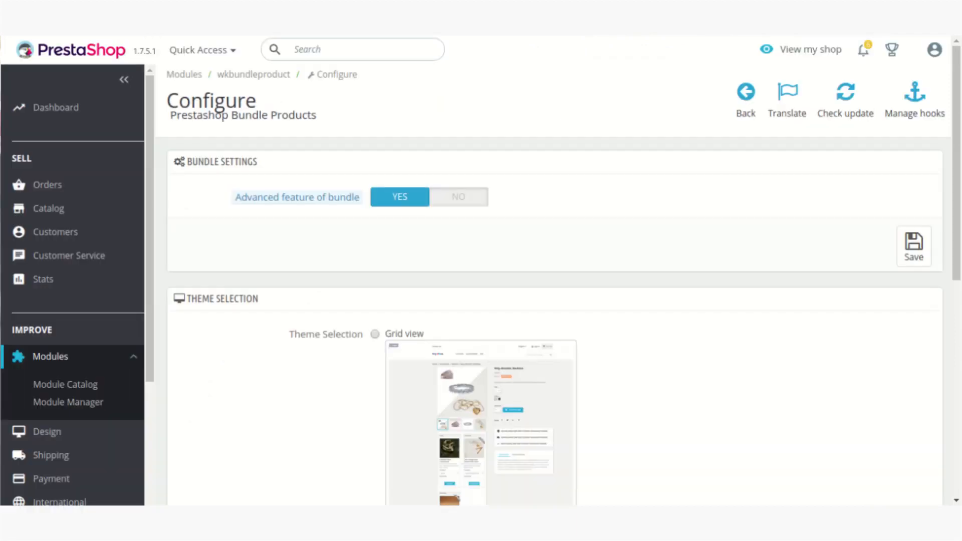
mouse_move(59, 218)
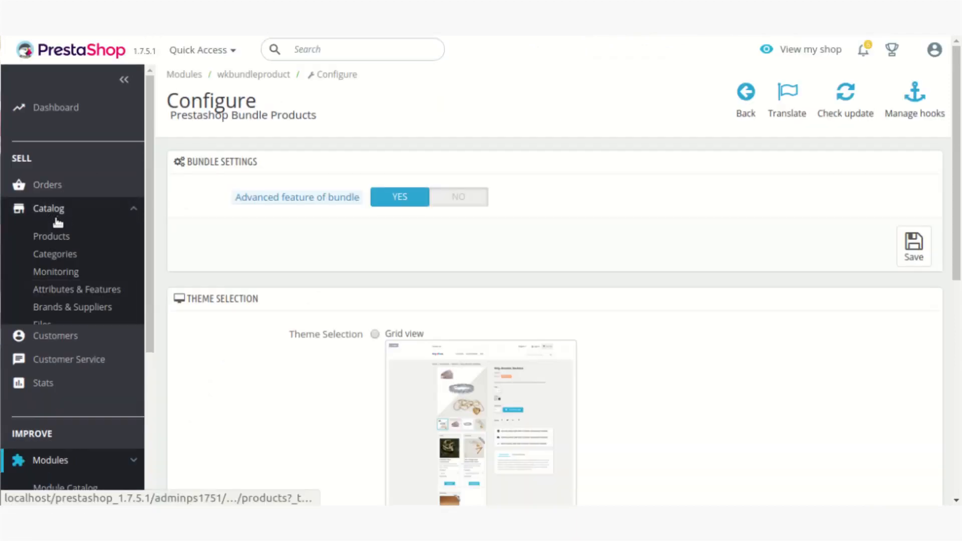
click(53, 234)
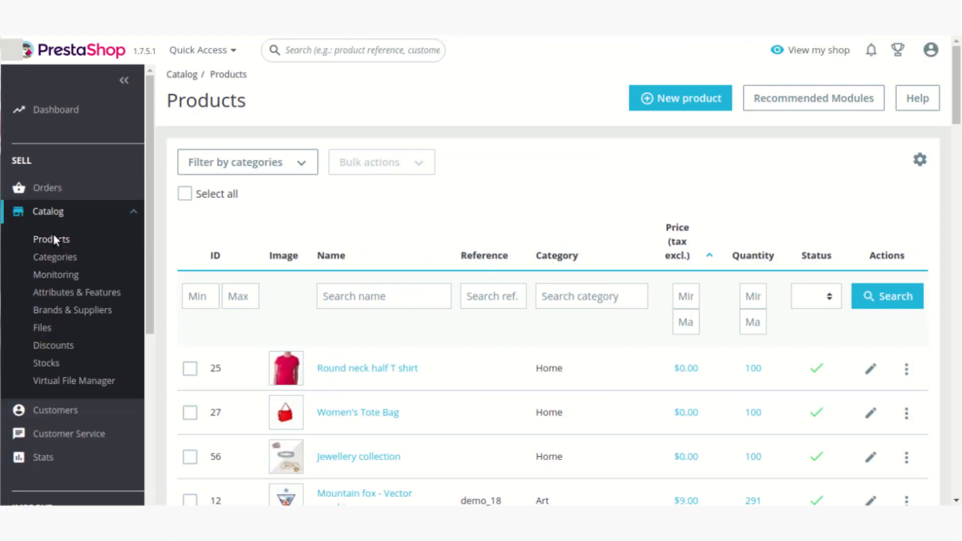
scroll(744, 437, down, 3)
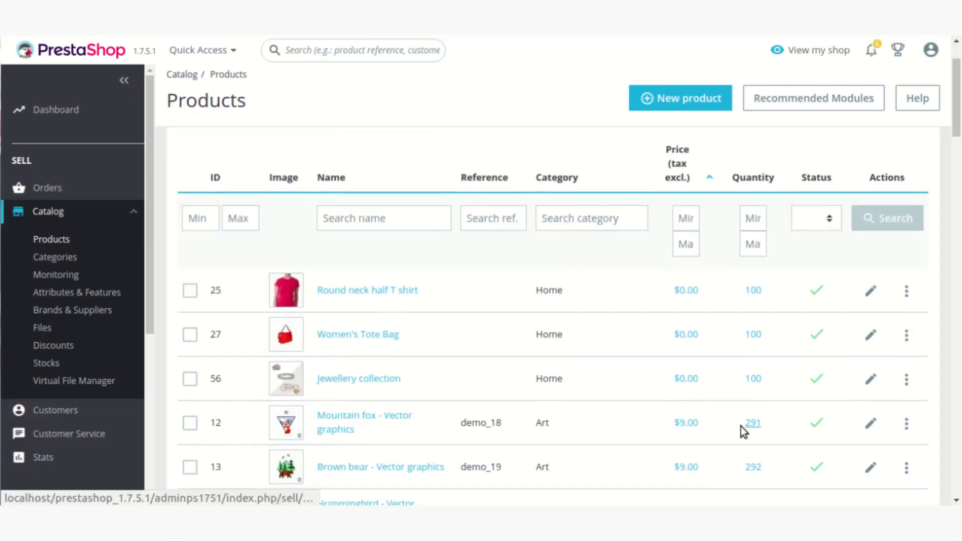
click(848, 350)
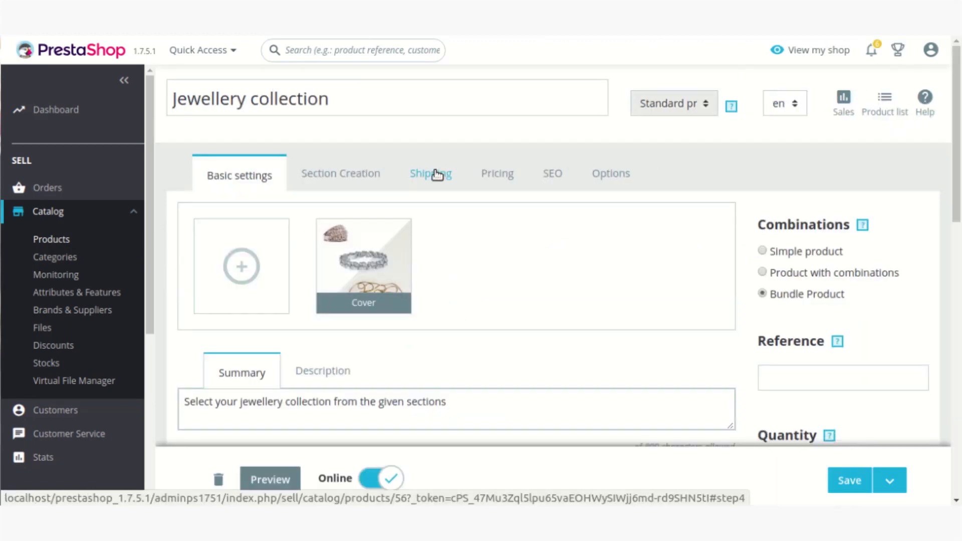
Review the bundle's section list and its shipping settings, including package dimensions, delivery time, shipping fees and carriers.
scroll(449, 231, down, 1)
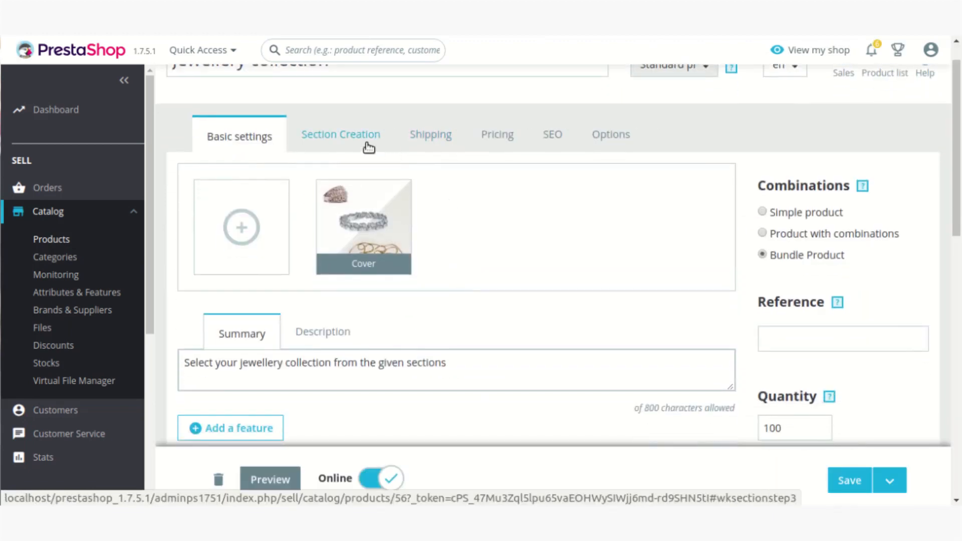
click(368, 147)
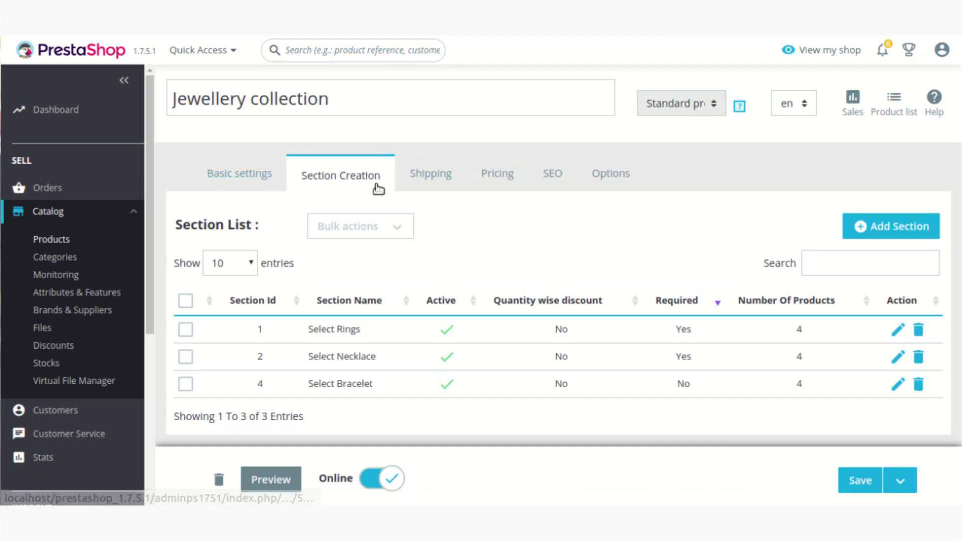
click(437, 185)
scroll(798, 241, down, 5)
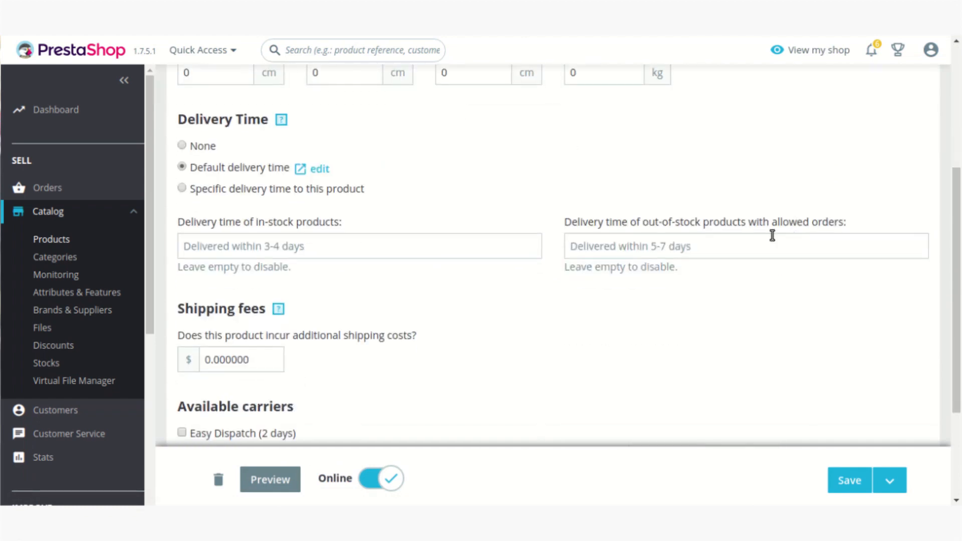
scroll(713, 230, down, 3)
scroll(713, 229, up, 8)
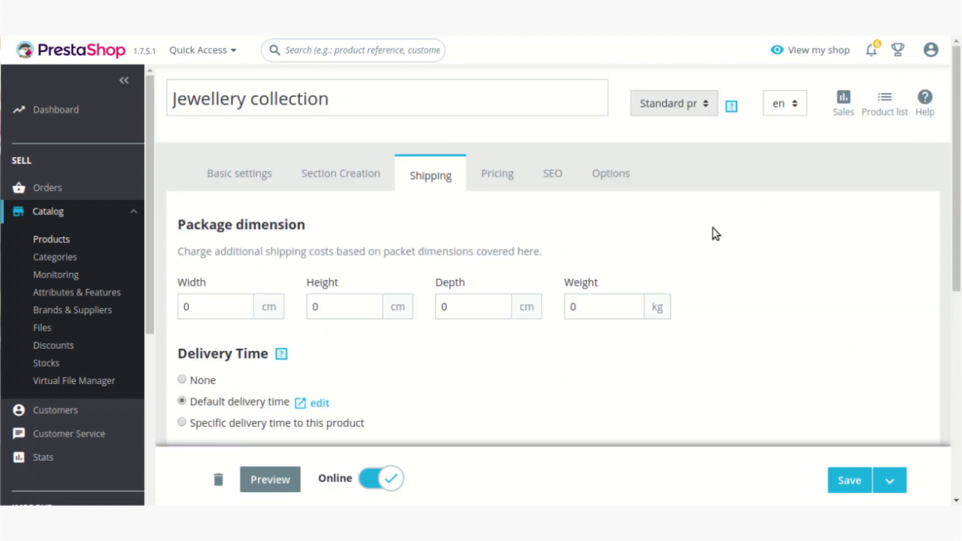
Review the bundle's pricing settings, covering the discount type, tax type and tax rule.
click(500, 181)
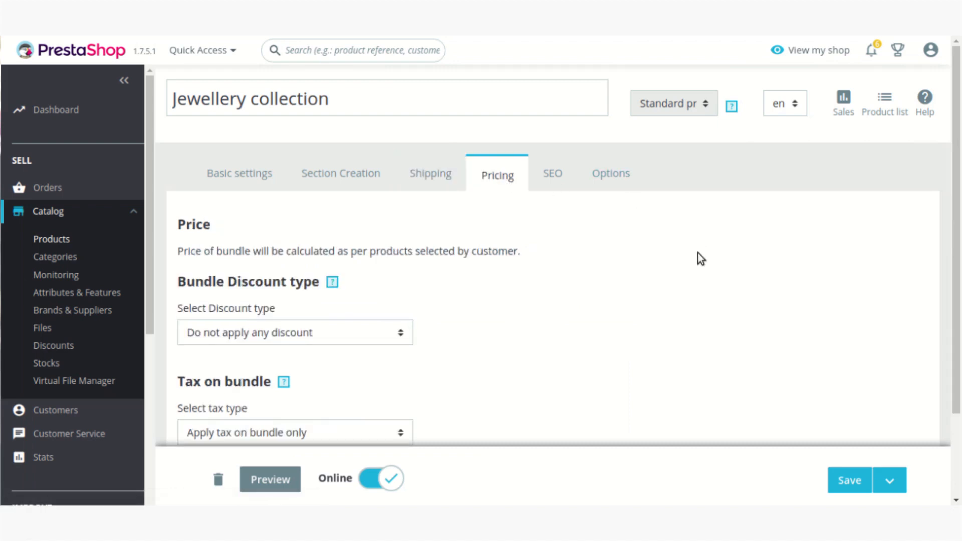
scroll(698, 254, down, 2)
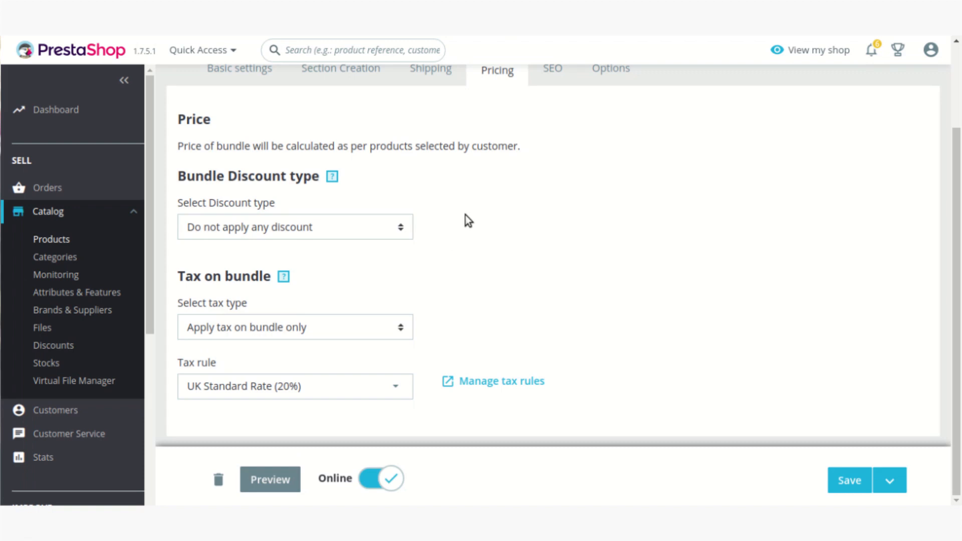
scroll(494, 318, up, 3)
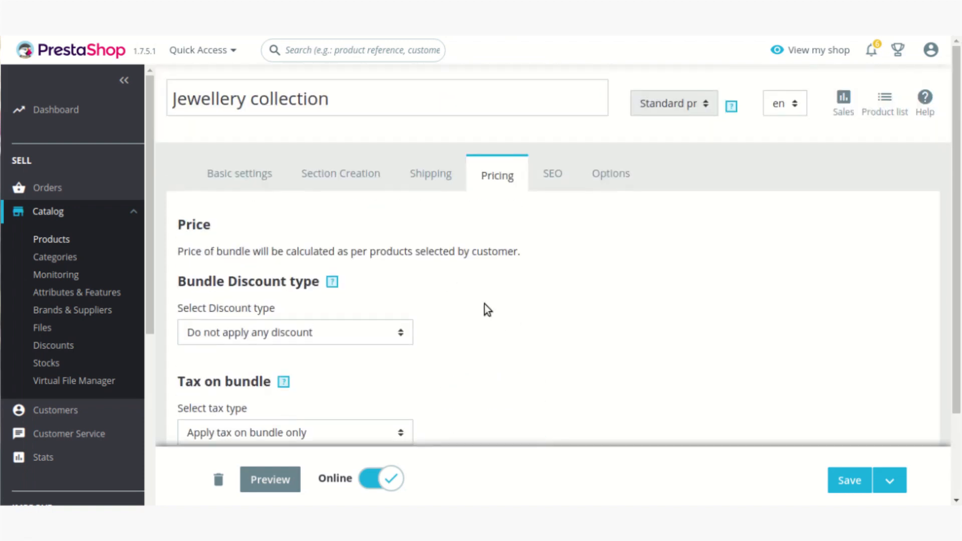
Review the bundle's basic settings, including its summary, quantity and categories, and check the shipping settings again.
click(249, 174)
scroll(892, 268, down, 7)
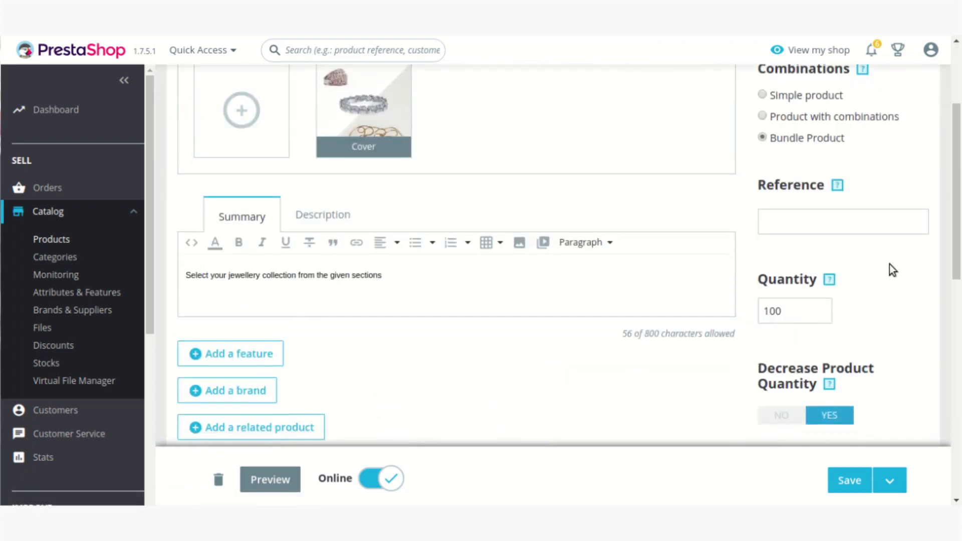
scroll(889, 263, down, 3)
scroll(393, 236, up, 8)
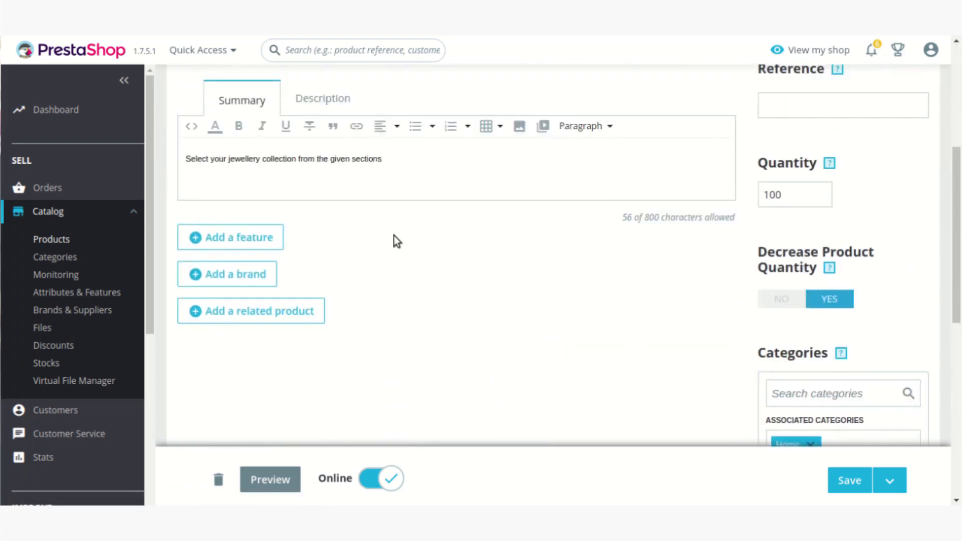
scroll(391, 220, up, 2)
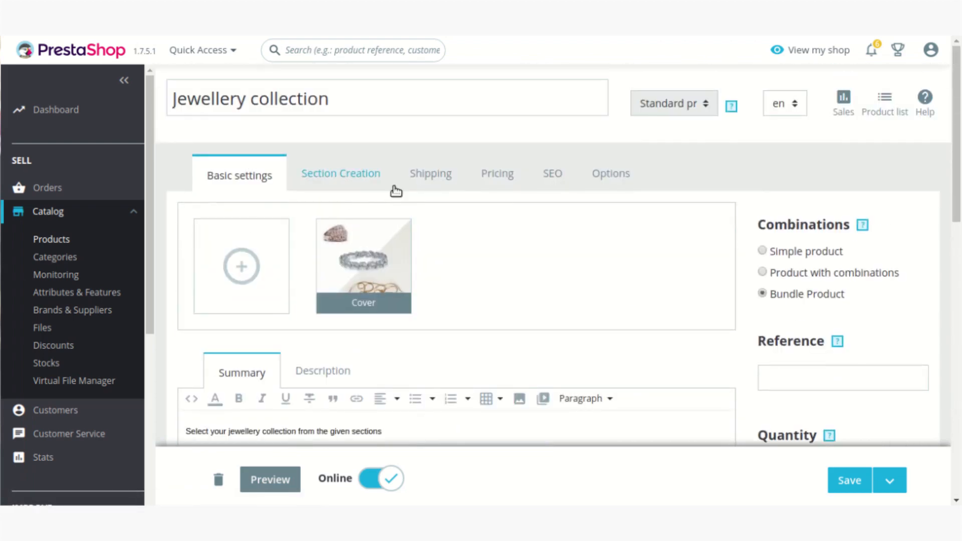
click(432, 178)
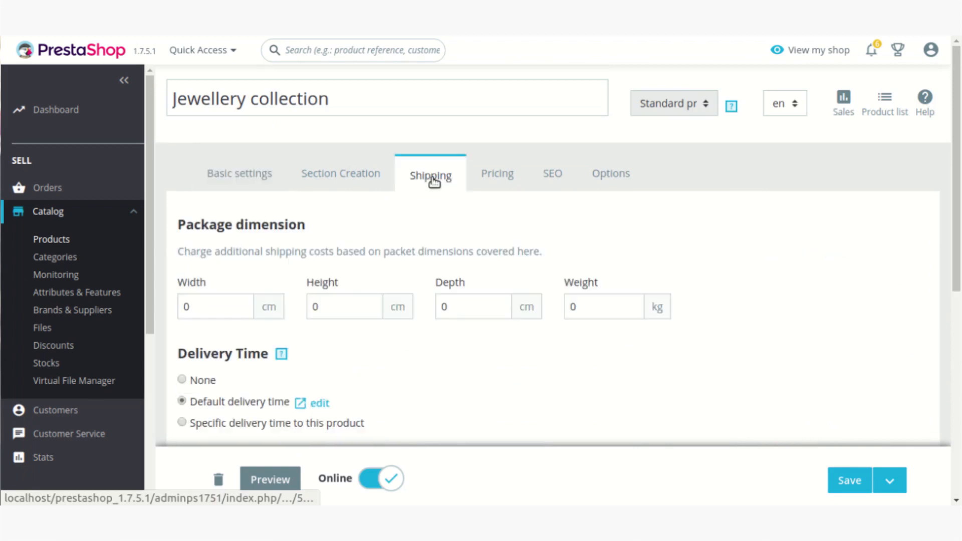
Set the discount type in the Jewellery collection bundle's pricing to Global discount rate.
click(509, 169)
scroll(395, 311, down, 2)
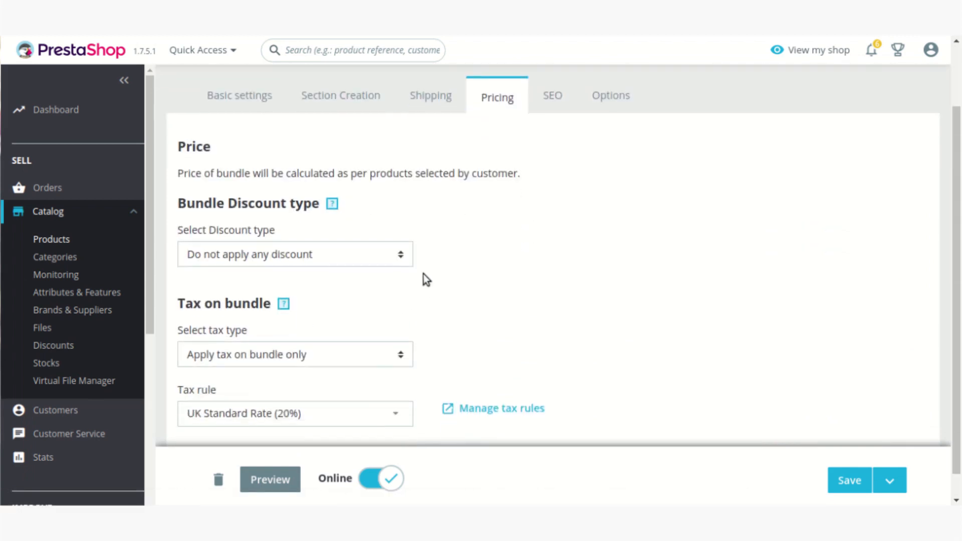
click(387, 258)
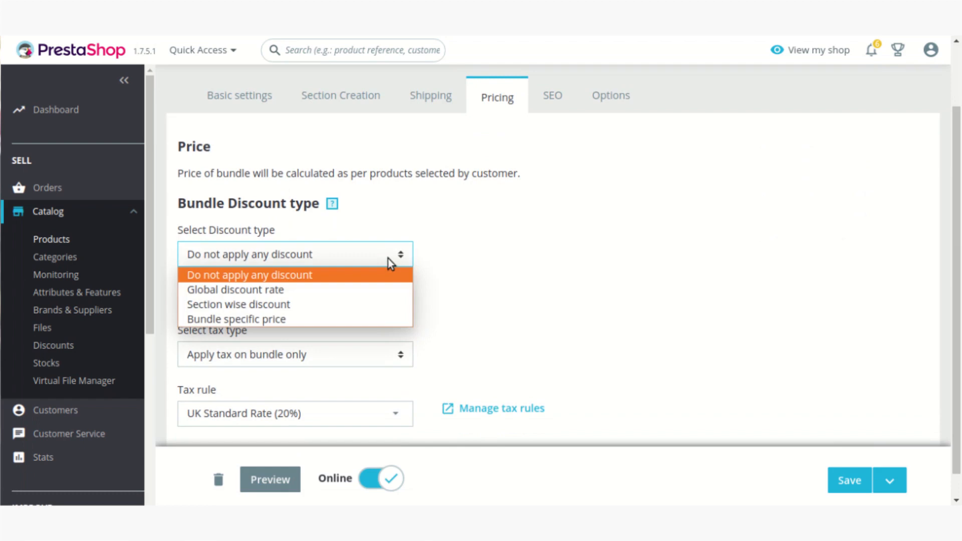
click(352, 290)
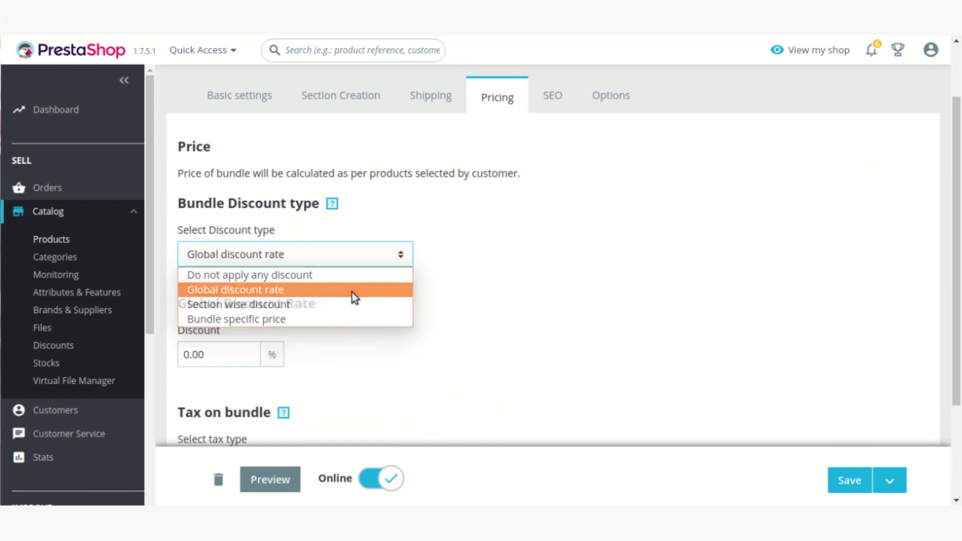
Set the Jewellery collection bundle's global discount rate to 10% and save the bundle.
scroll(525, 254, down, 2)
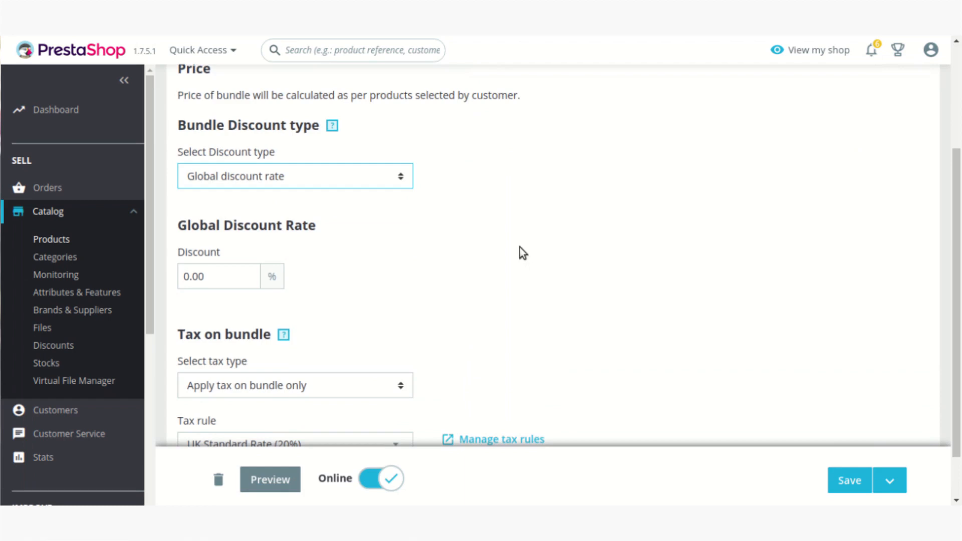
scroll(519, 247, down, 1)
click(229, 224)
key(BackSpace)
key(BackSpace)
key(BackSpace)
key(BackSpace)
text(10)
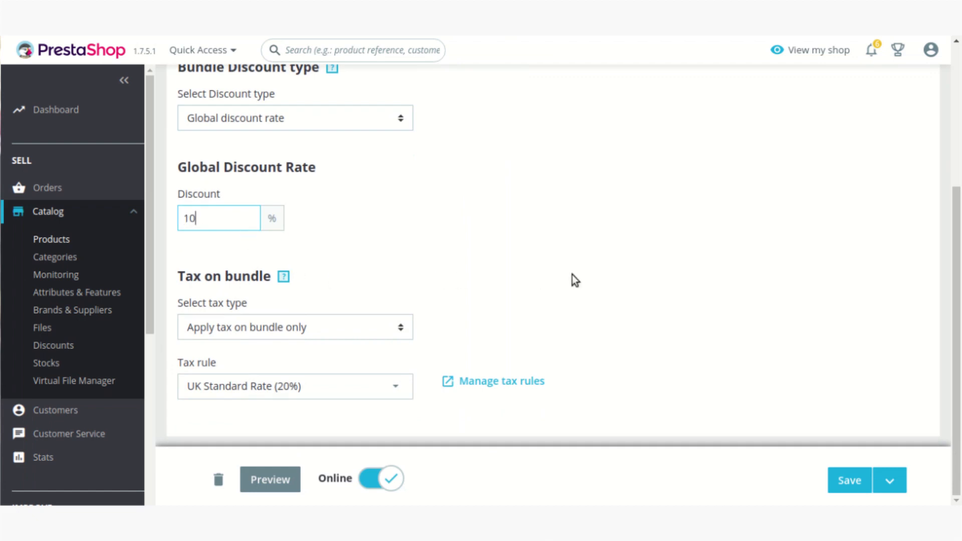
click(843, 480)
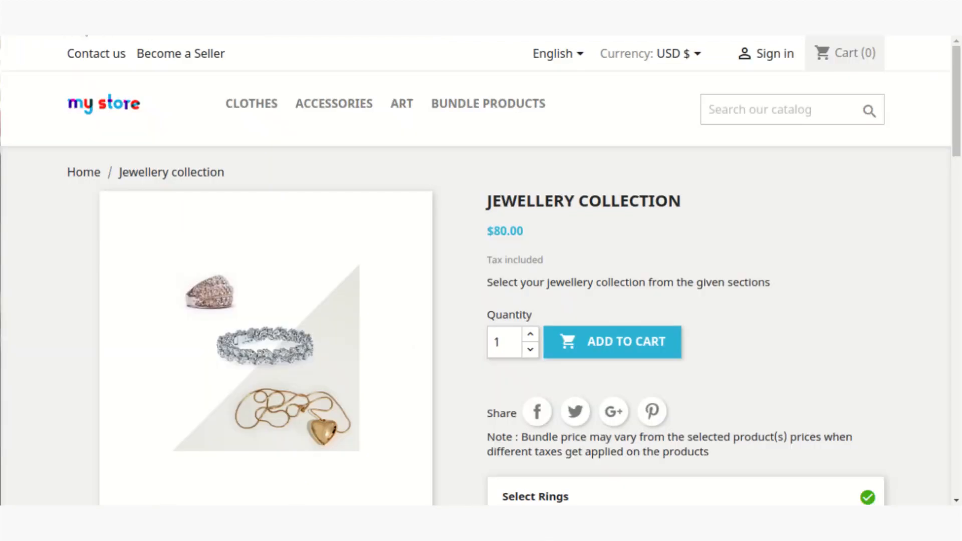
Choose Ring2 in the Select Rings section of the Jewellery collection bundle on the store page.
scroll(313, 242, down, 7)
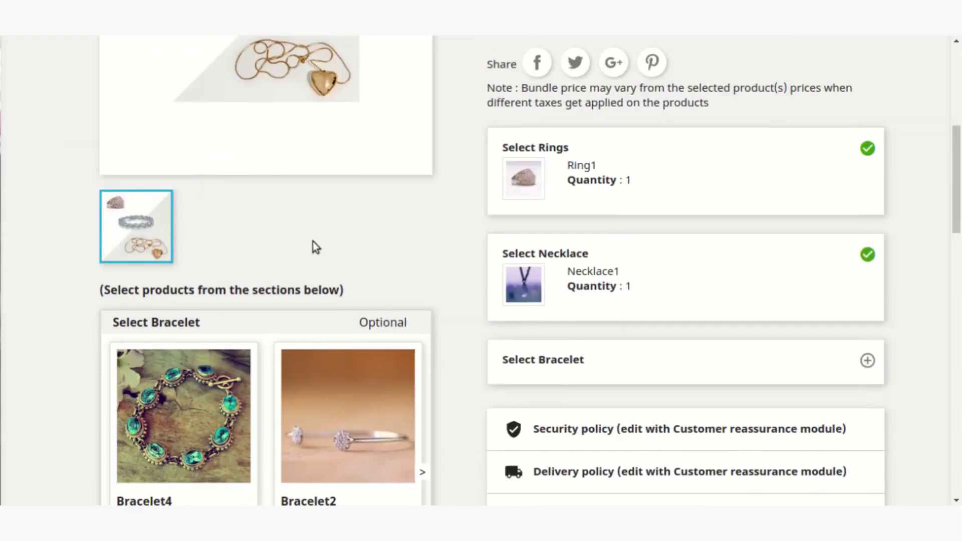
scroll(446, 365, down, 15)
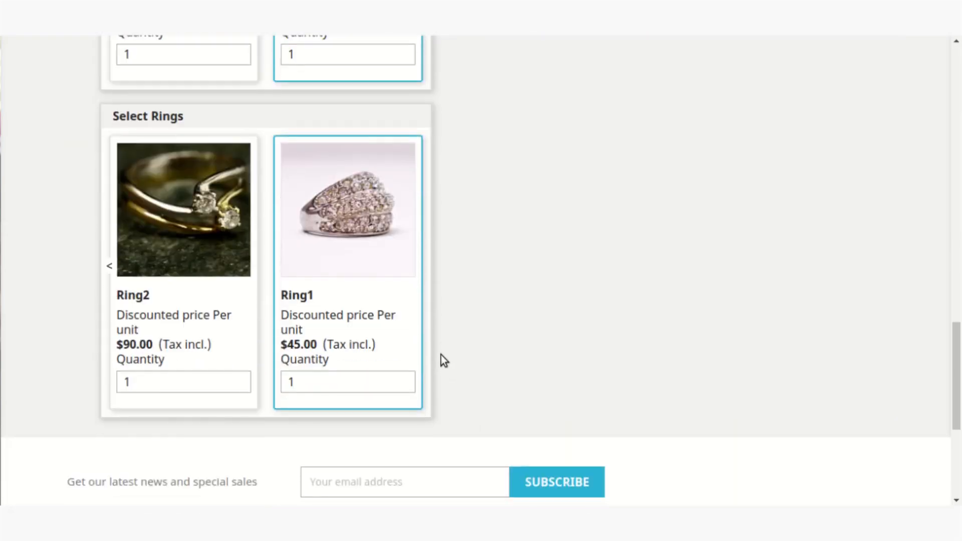
scroll(443, 360, up, 4)
scroll(195, 431, down, 3)
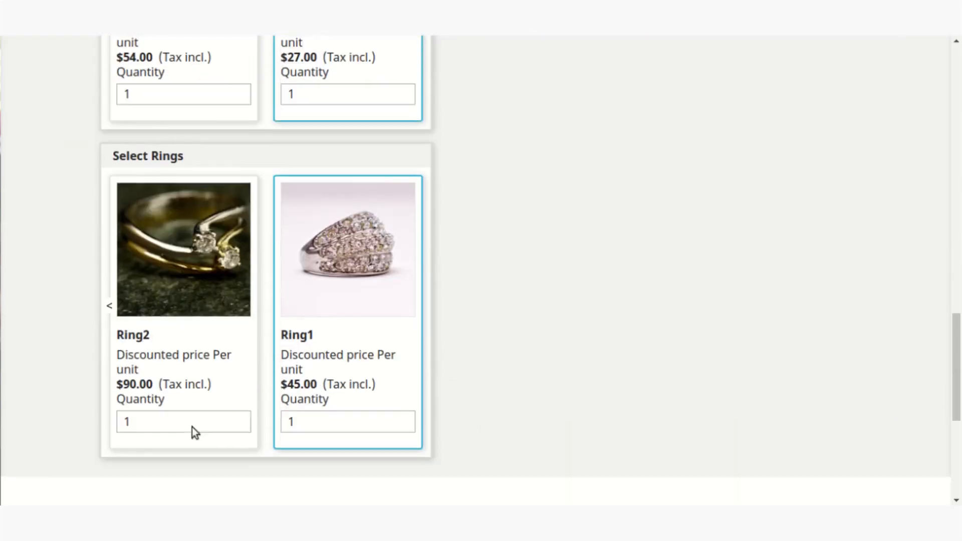
click(164, 407)
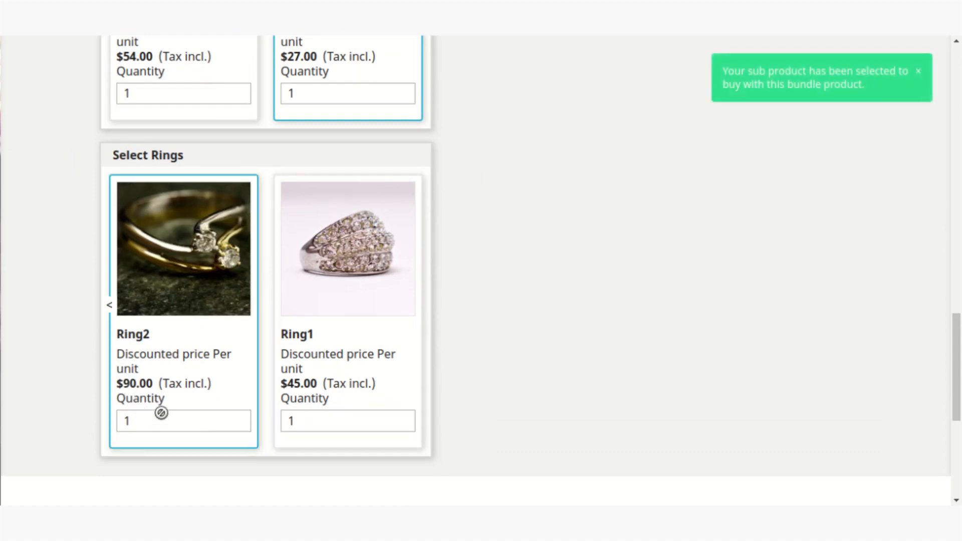
Compare the bundle's total price with the discounted unit prices of the selected ring and necklace.
scroll(441, 326, up, 12)
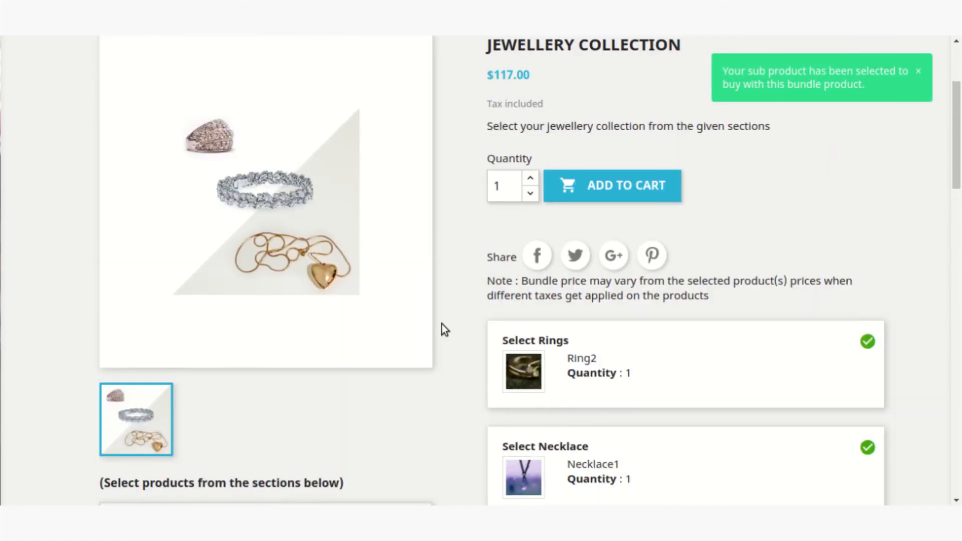
scroll(441, 330, down, 10)
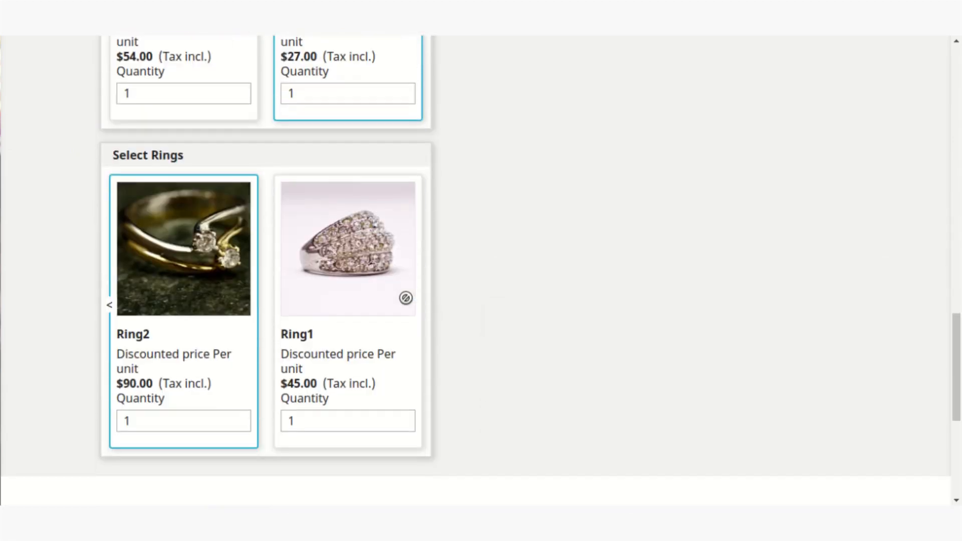
scroll(363, 155, up, 10)
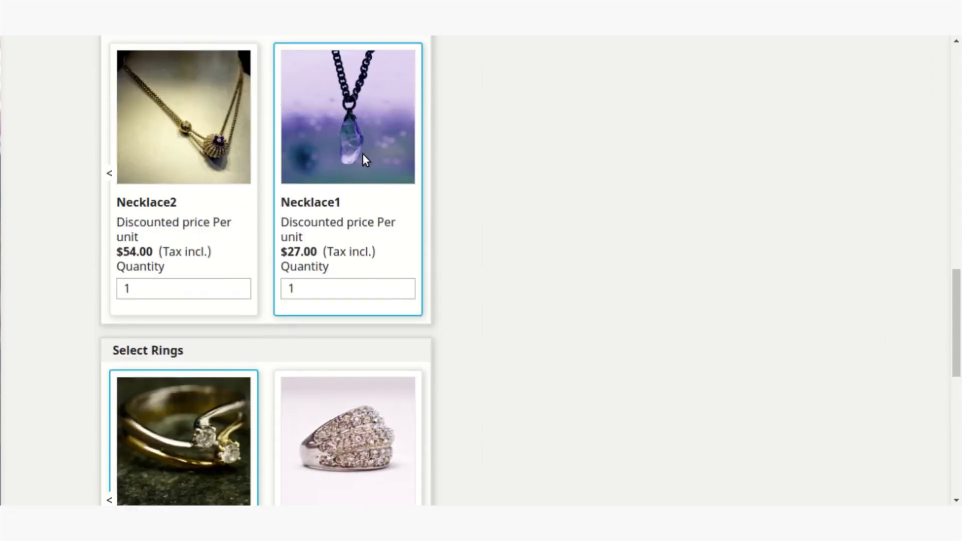
scroll(369, 157, up, 3)
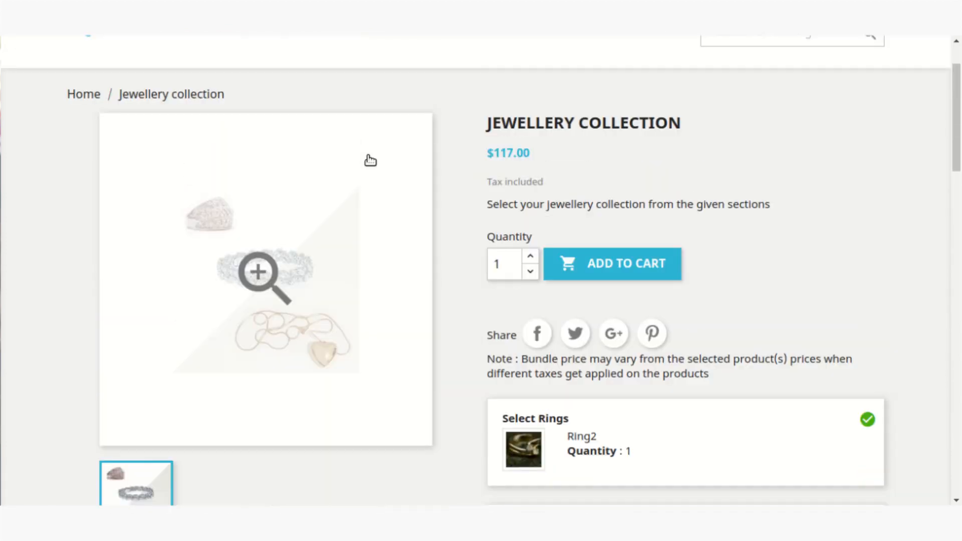
scroll(651, 209, down, 14)
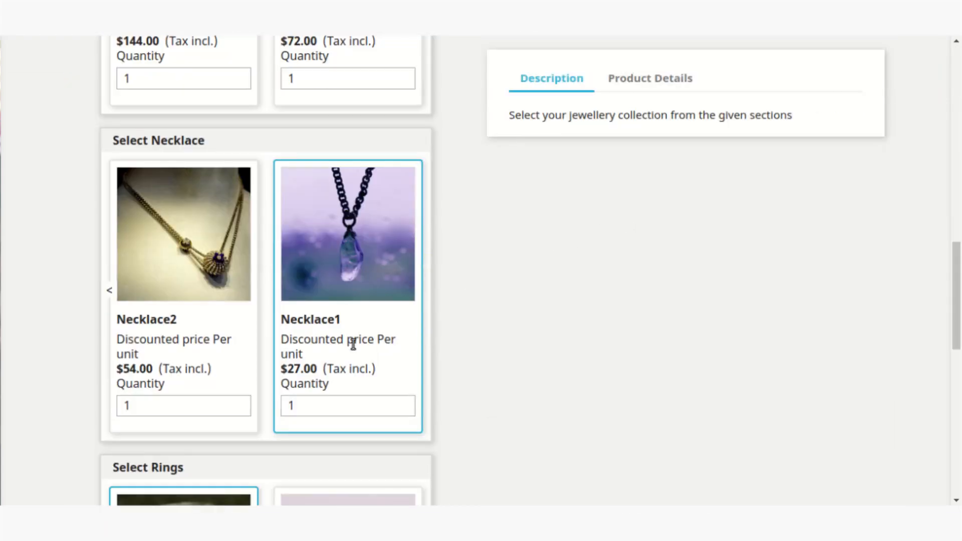
scroll(353, 344, down, 5)
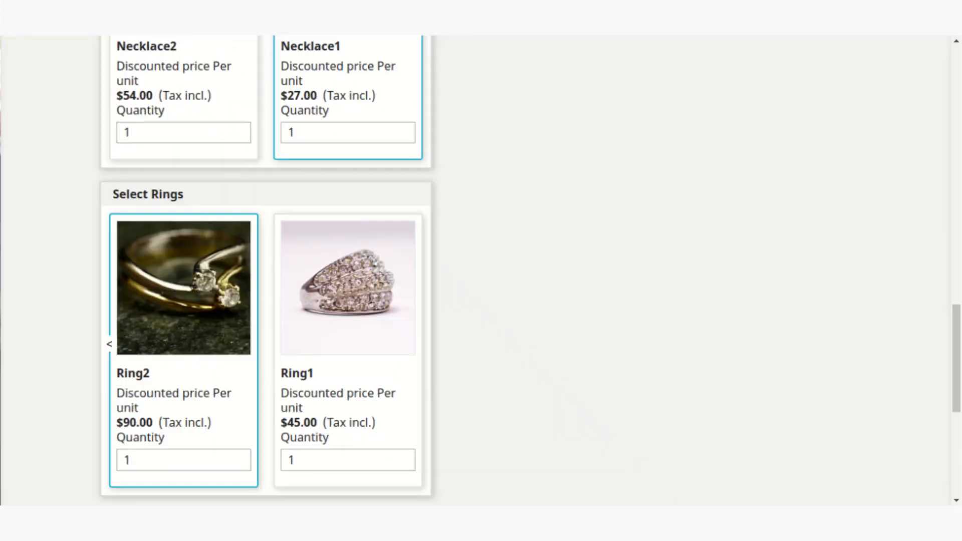
scroll(462, 113, up, 15)
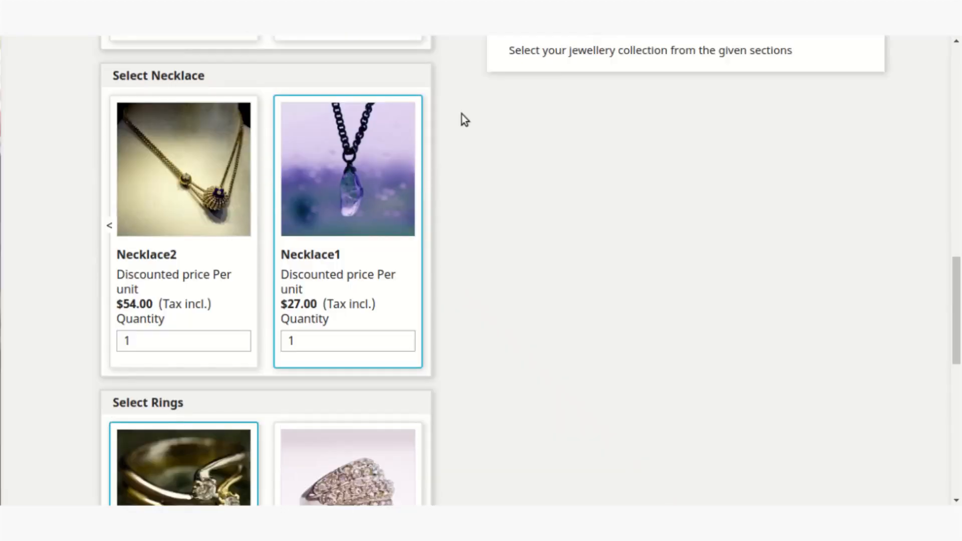
scroll(466, 116, up, 5)
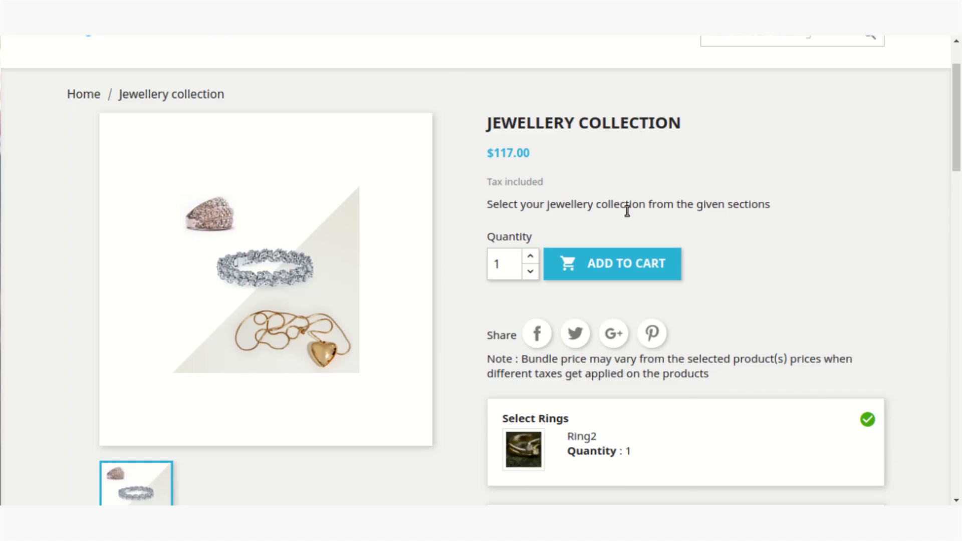
Add the Jewellery collection bundle to the cart and review its contents and totals in the shopping cart.
click(633, 265)
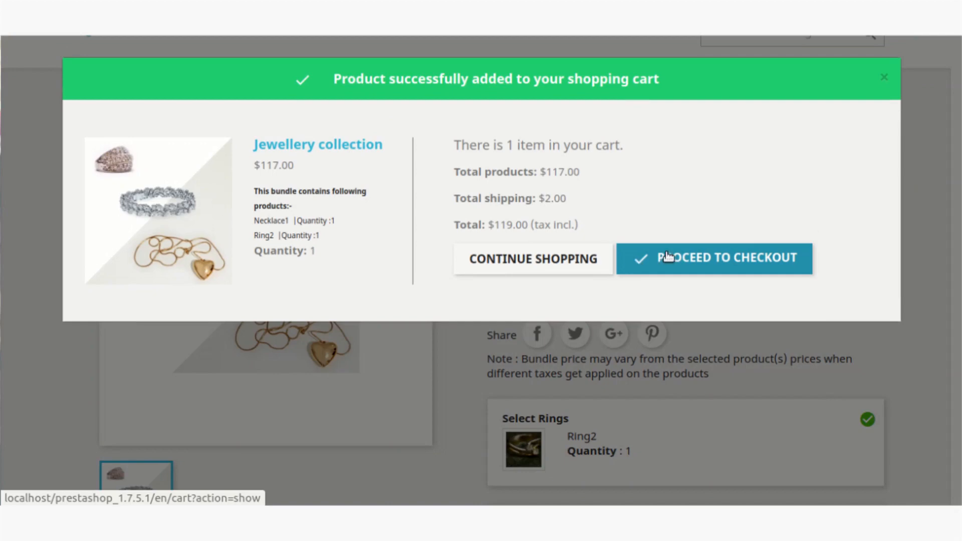
click(651, 257)
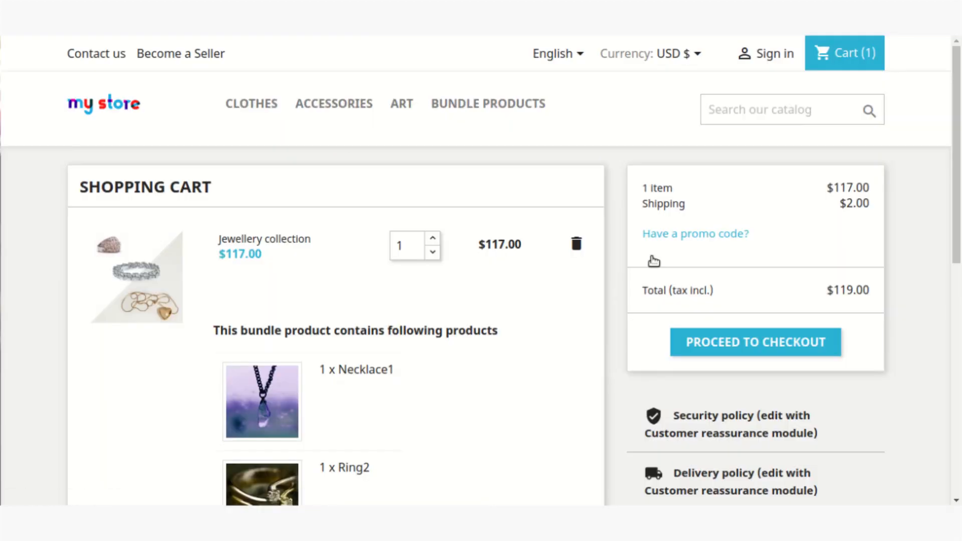
scroll(654, 261, down, 5)
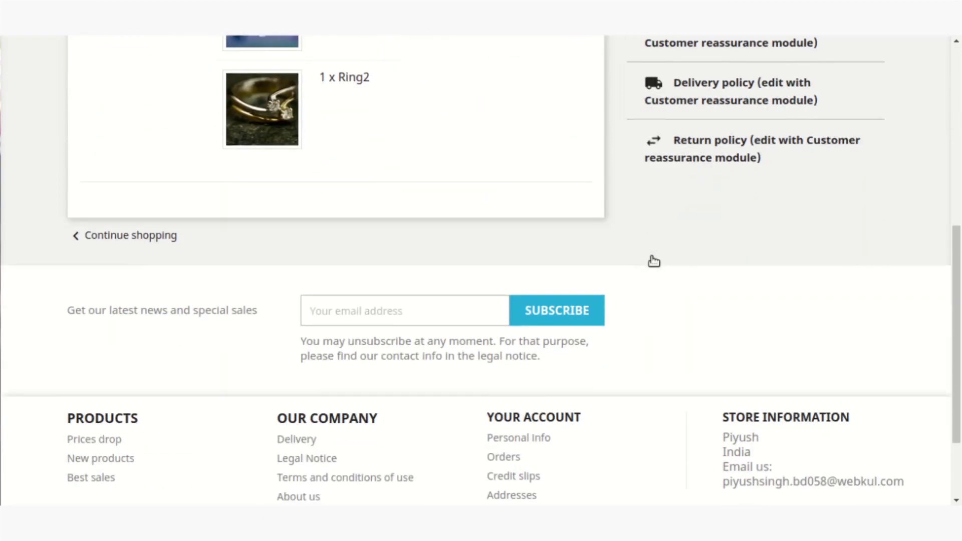
scroll(654, 261, up, 5)
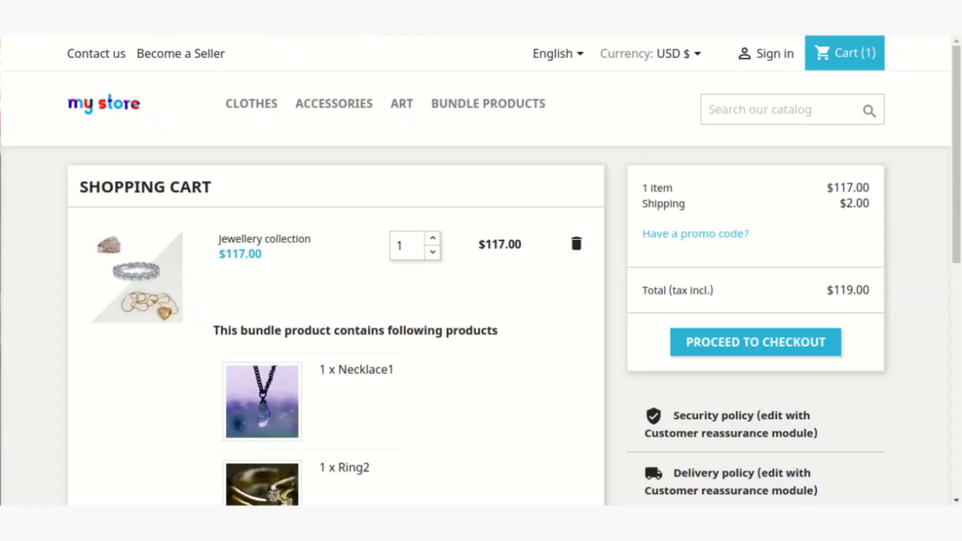
scroll(451, 303, down, 2)
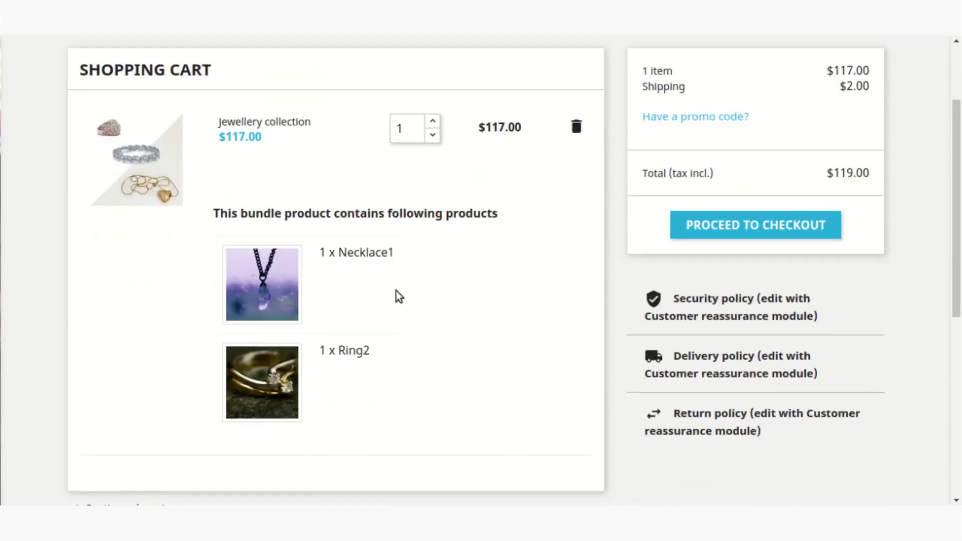
scroll(396, 290, up, 2)
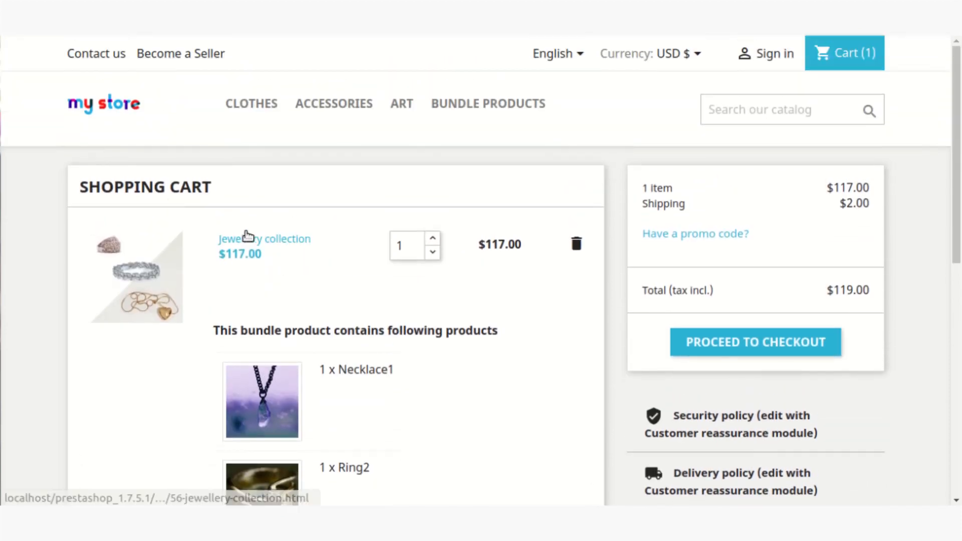
Reopen the Jewellery collection page from the cart and examine the discounted prices in the bracelet, necklace and ring sections.
click(257, 241)
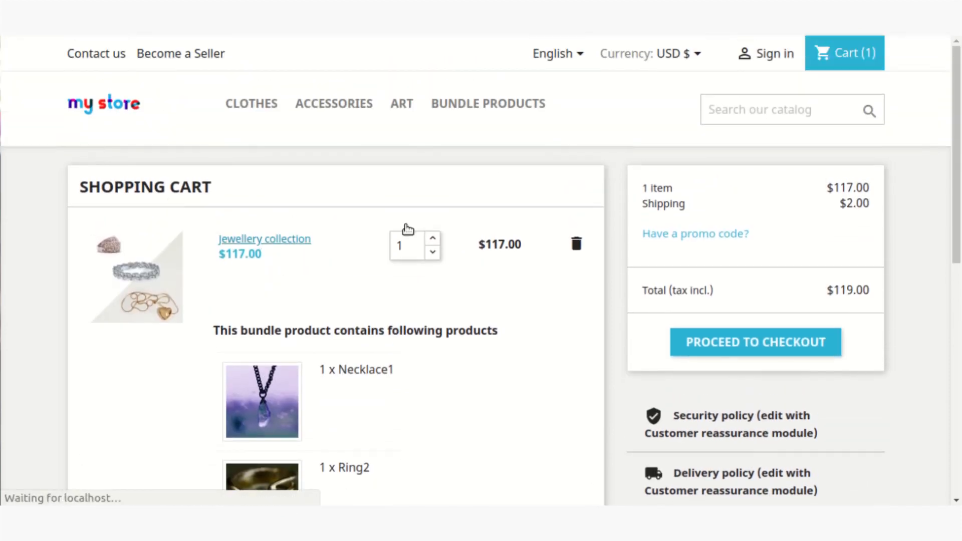
scroll(504, 261, down, 1)
scroll(504, 261, down, 12)
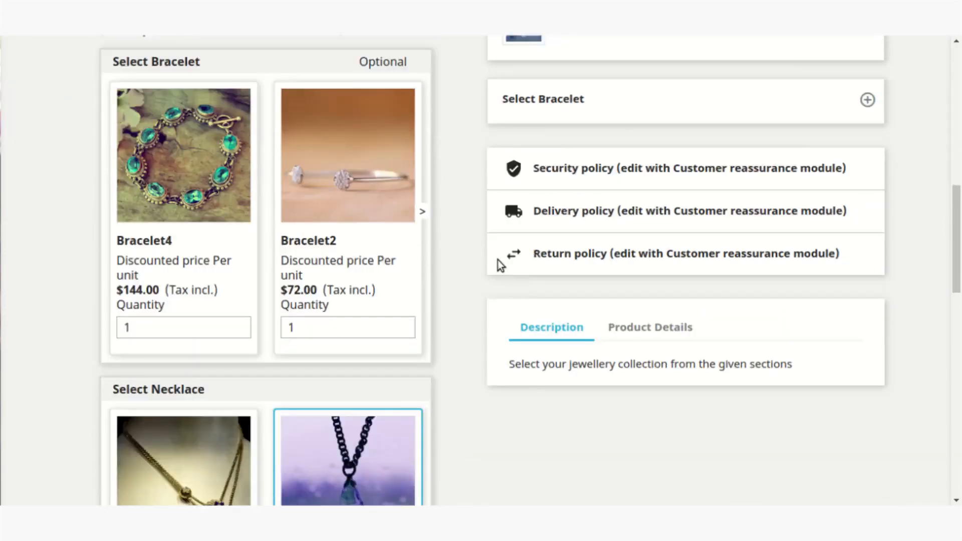
scroll(422, 311, down, 2)
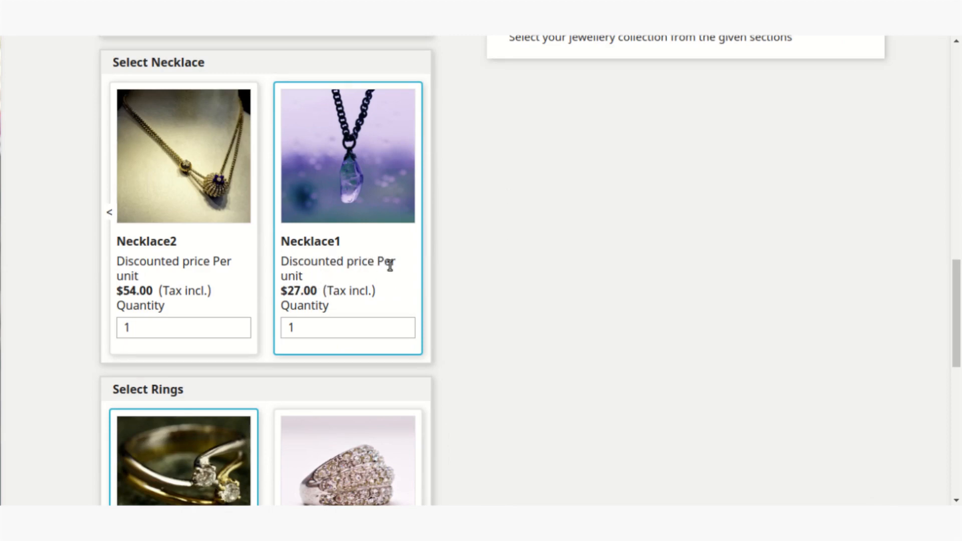
scroll(365, 271, down, 5)
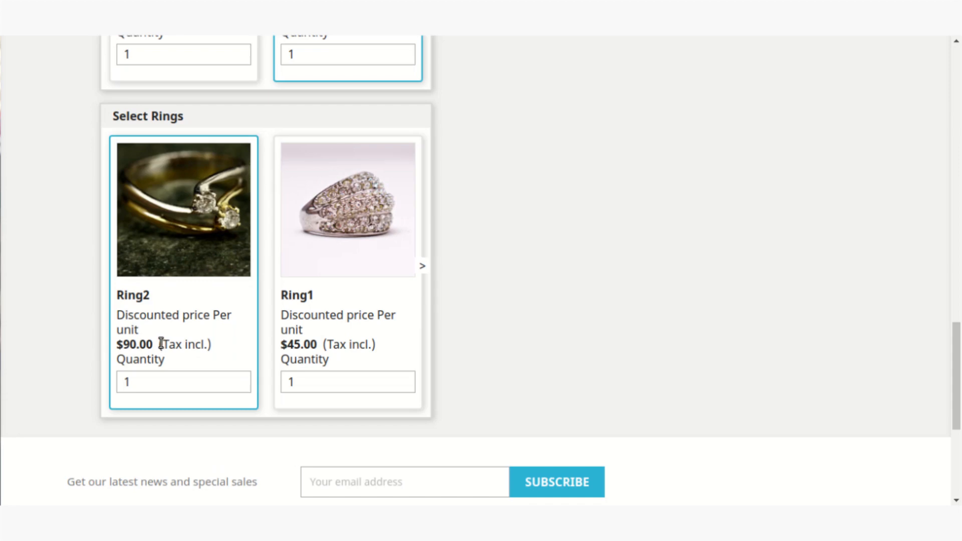
scroll(618, 296, up, 10)
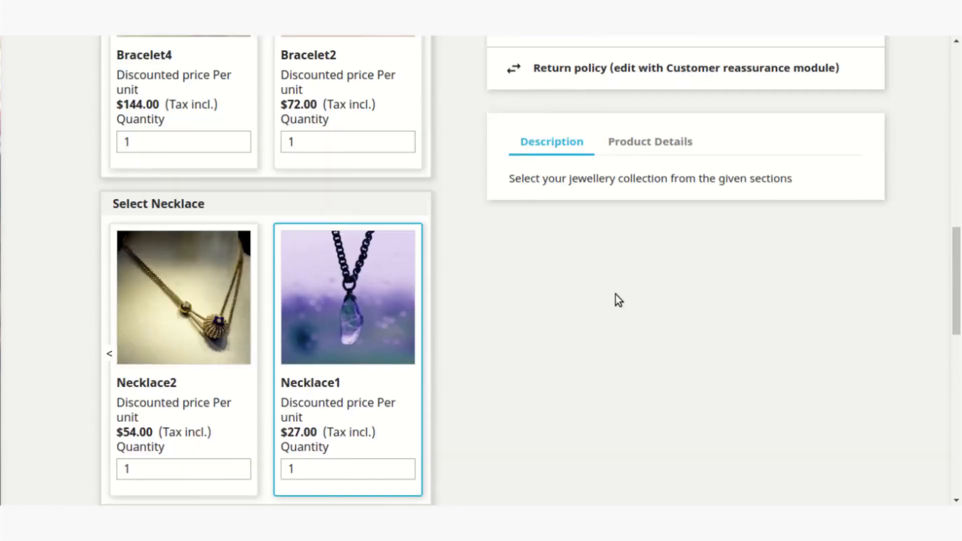
scroll(615, 294, up, 5)
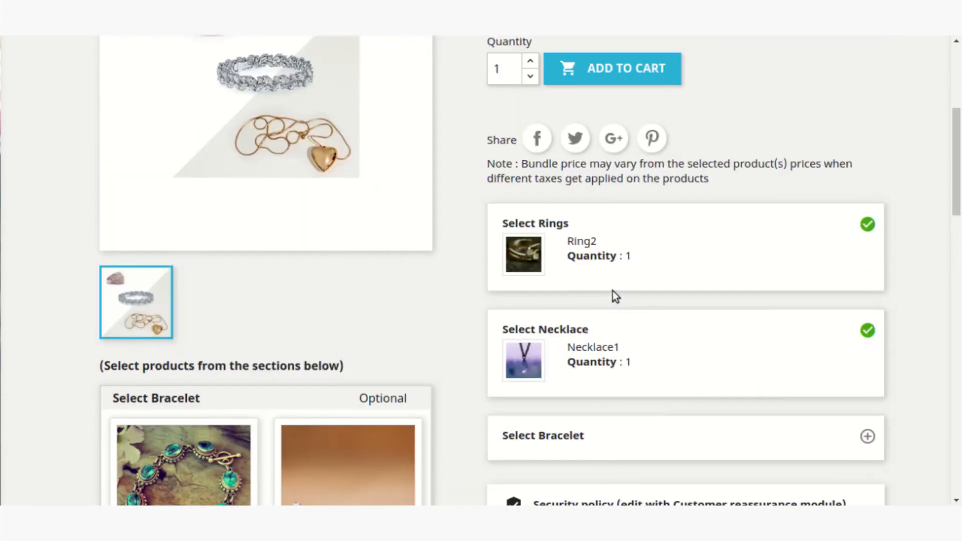
scroll(612, 290, down, 4)
scroll(611, 291, up, 9)
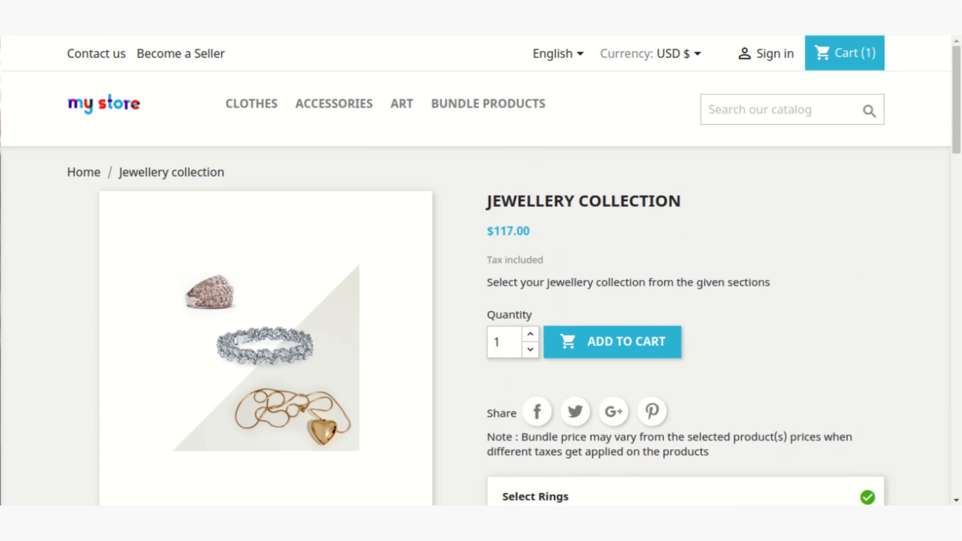
Return to the bundle's back-office pricing settings and change the discount type to Section wise discount.
key(ctrl+shift+Tab)
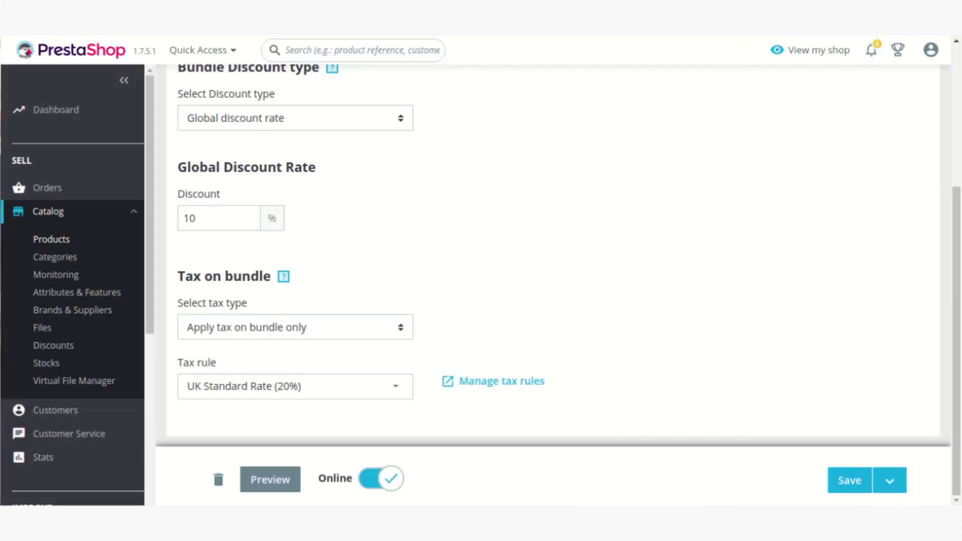
click(383, 118)
click(348, 169)
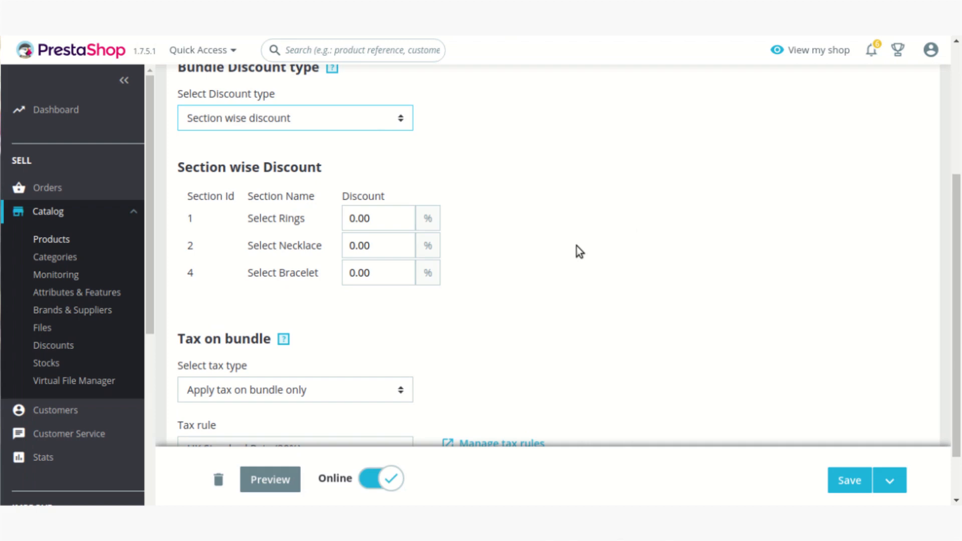
Set the section discounts to 10% for Select Rings, 20% for Select Necklace and 30% for Select Bracelet, and save the bundle.
click(393, 218)
double_click(390, 218)
text(10)
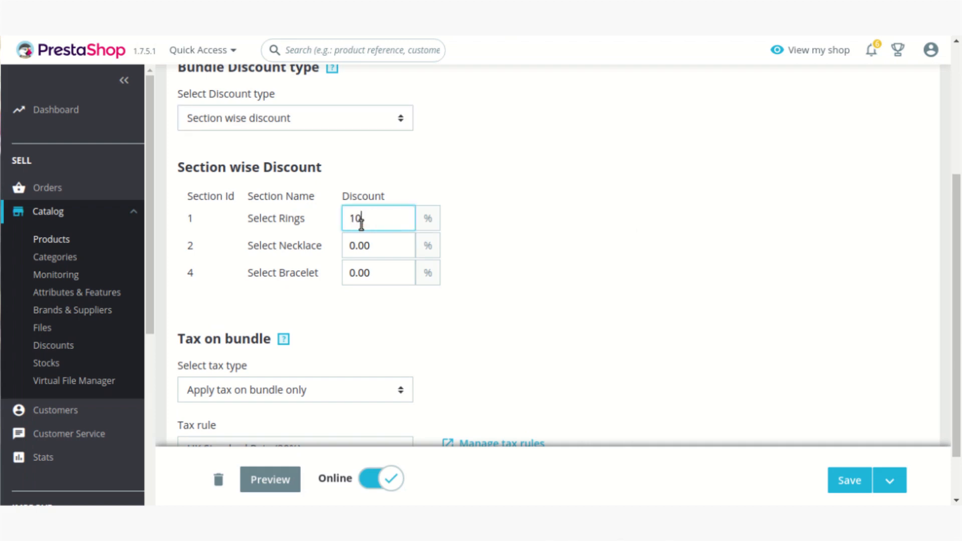
double_click(377, 245)
text(20)
click(379, 275)
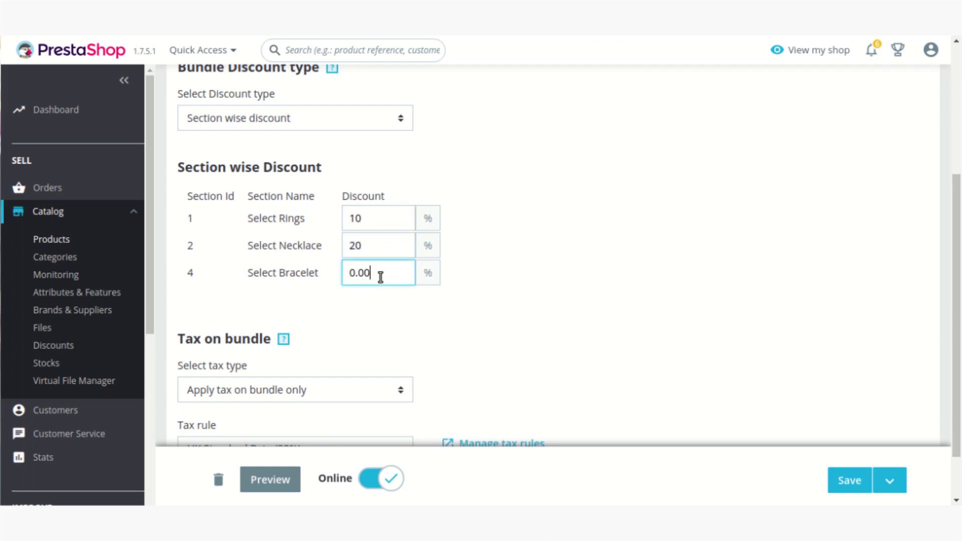
drag(378, 275, 349, 273)
text(2)
key(BackSpace)
text(30)
scroll(585, 263, down, 1)
click(842, 480)
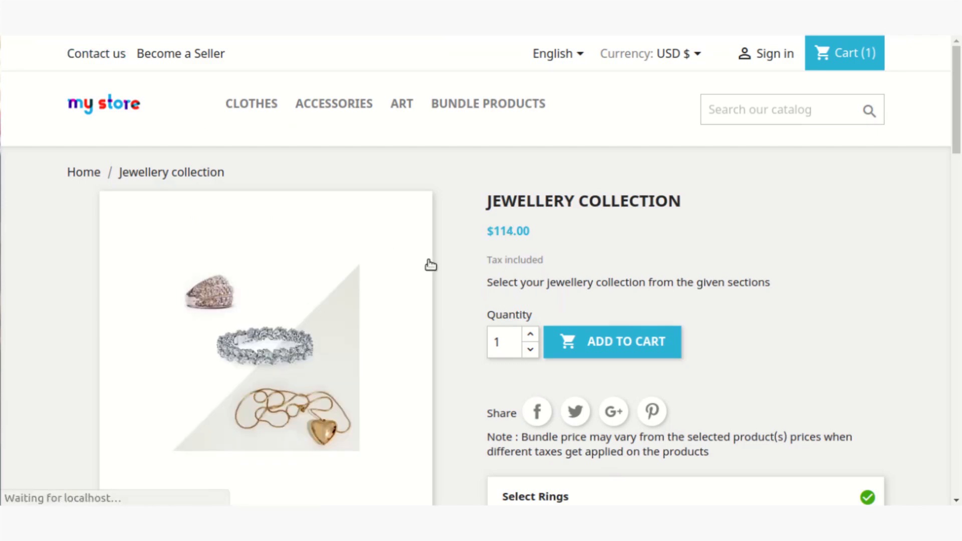
Check the section-wise discounted prices of the bracelets and necklaces on the bundle's store page.
scroll(443, 257, down, 12)
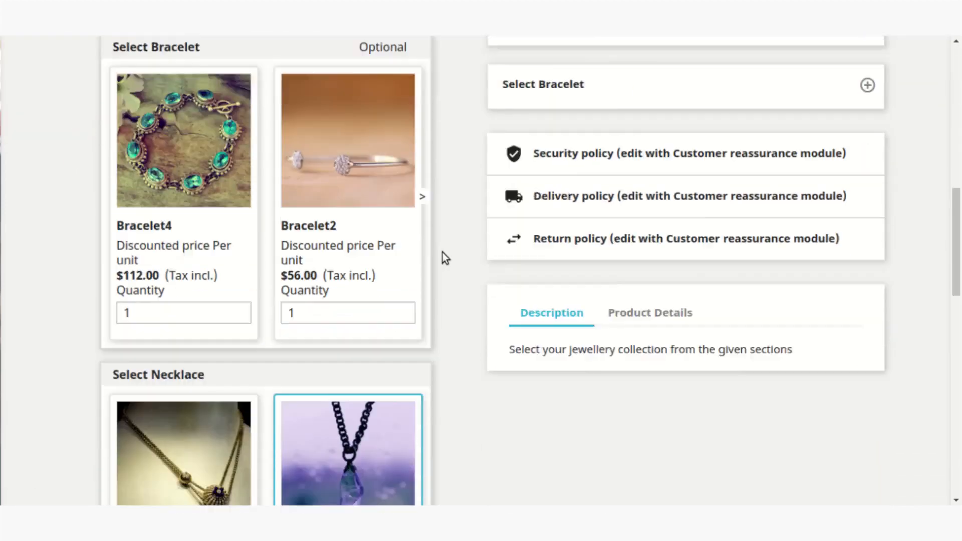
scroll(434, 276, up, 4)
scroll(441, 332, down, 4)
scroll(345, 363, down, 1)
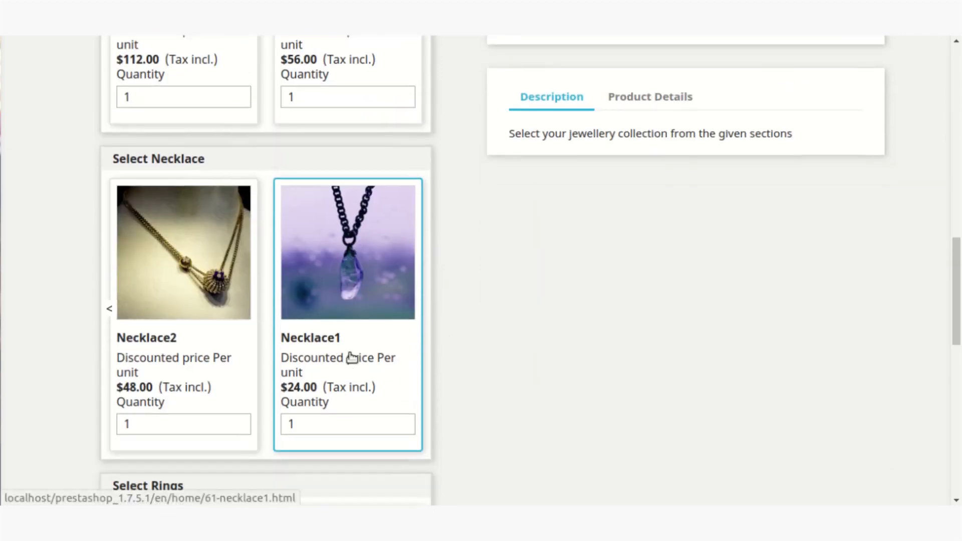
Compare the section-wise discounted prices of the rings, necklaces and bracelets on the Jewellery collection store page.
scroll(375, 330, down, 3)
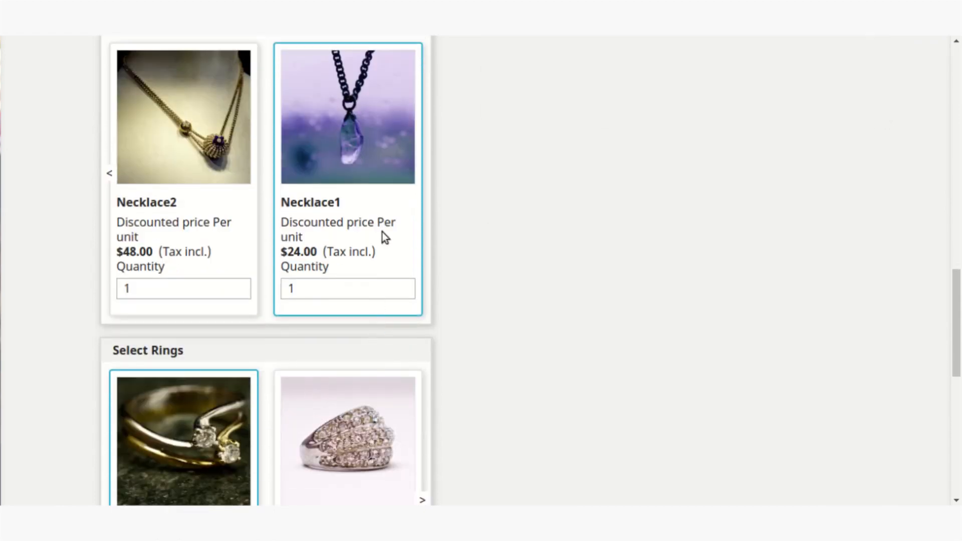
scroll(384, 231, down, 3)
scroll(392, 197, up, 3)
scroll(392, 194, up, 3)
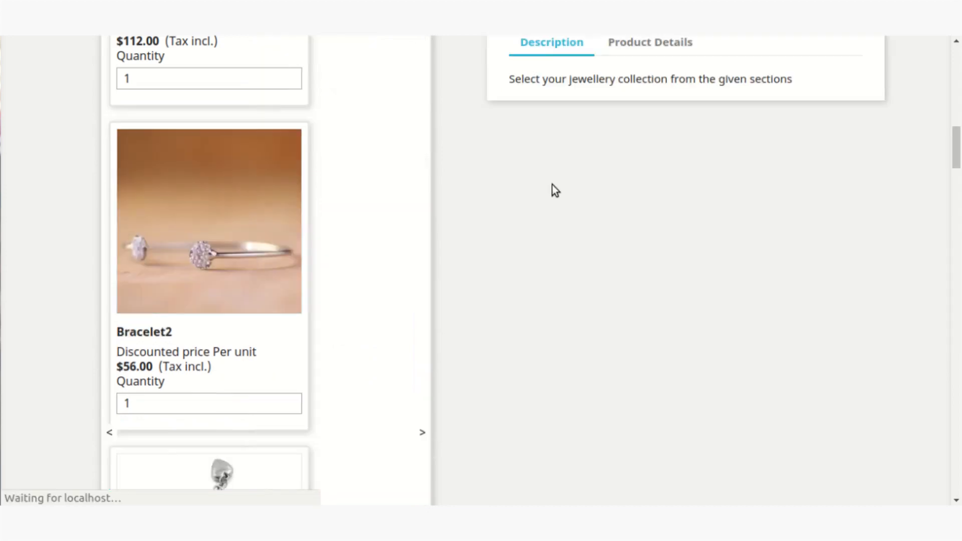
scroll(524, 196, up, 6)
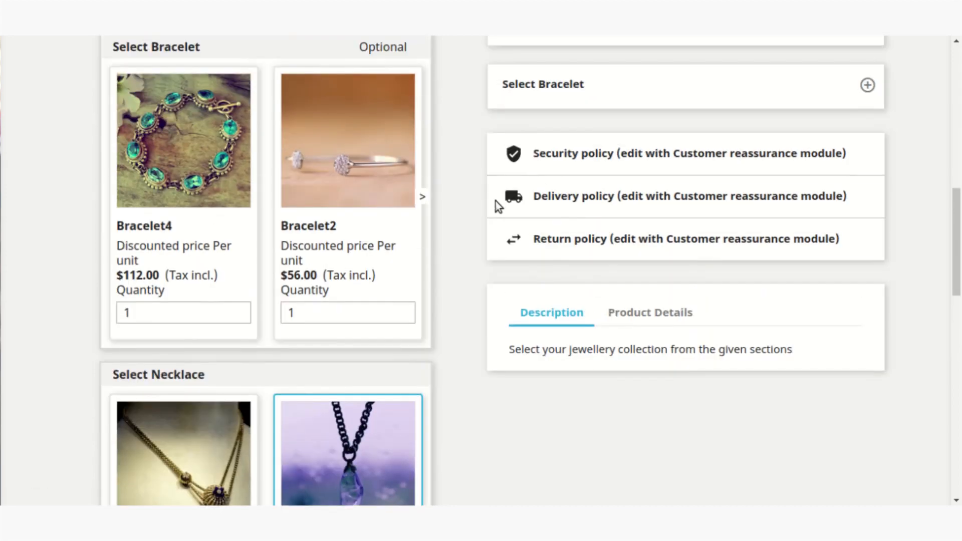
scroll(421, 335, down, 9)
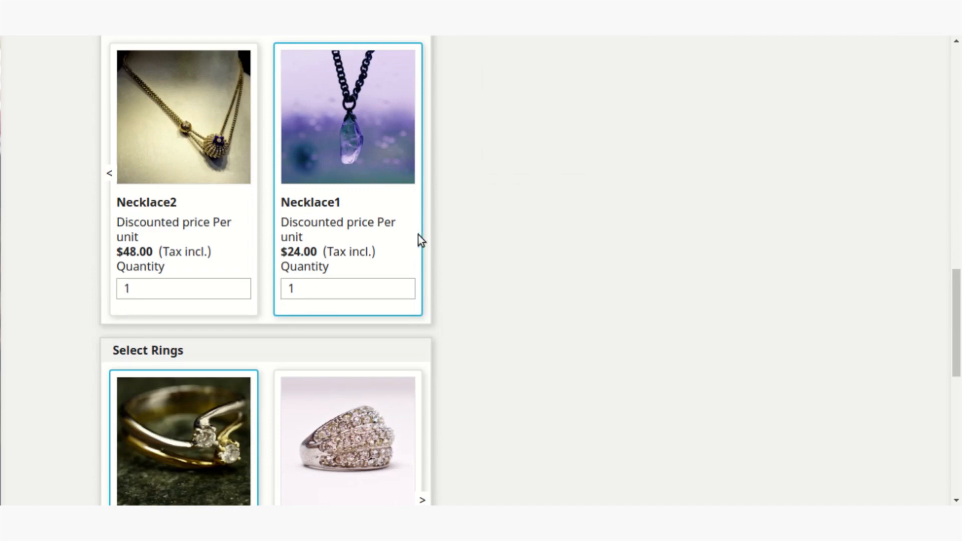
scroll(398, 238, down, 2)
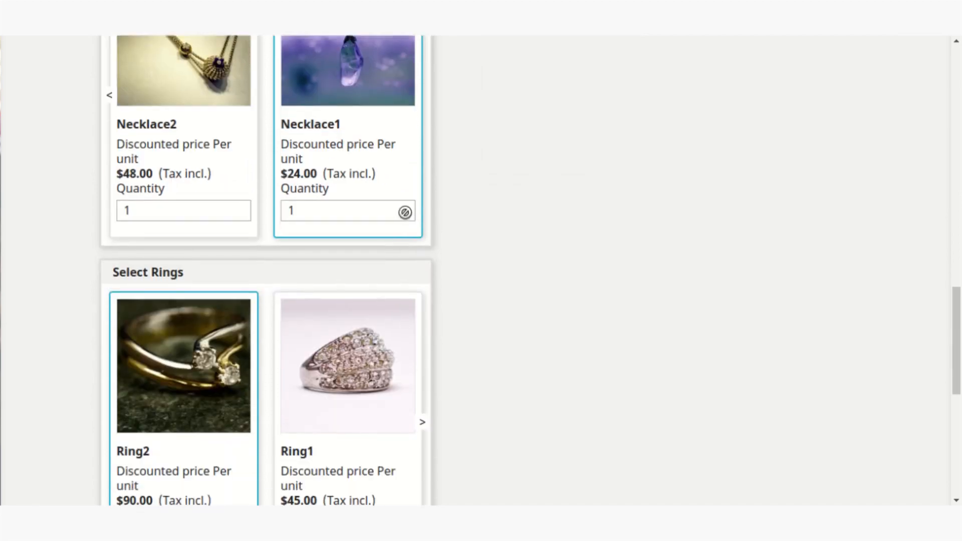
scroll(405, 213, up, 2)
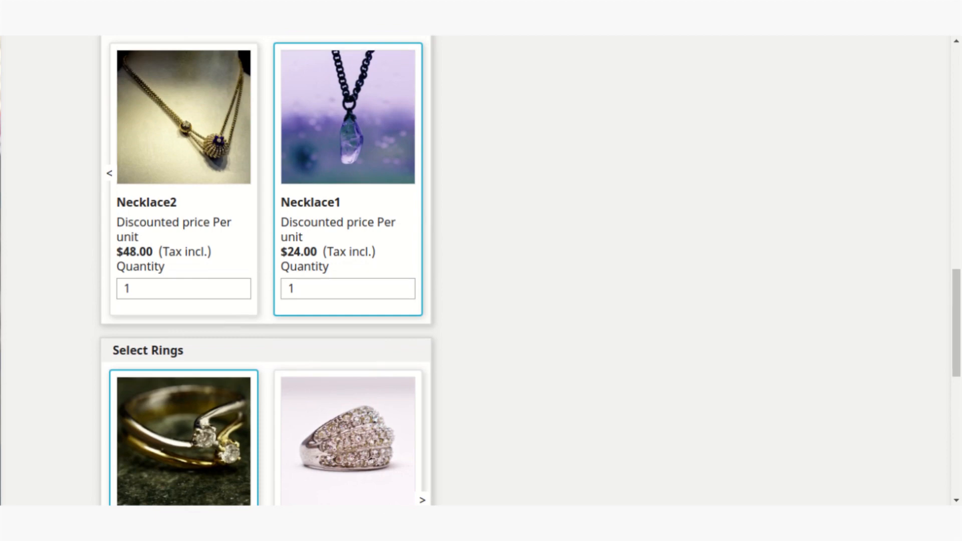
scroll(190, 153, up, 7)
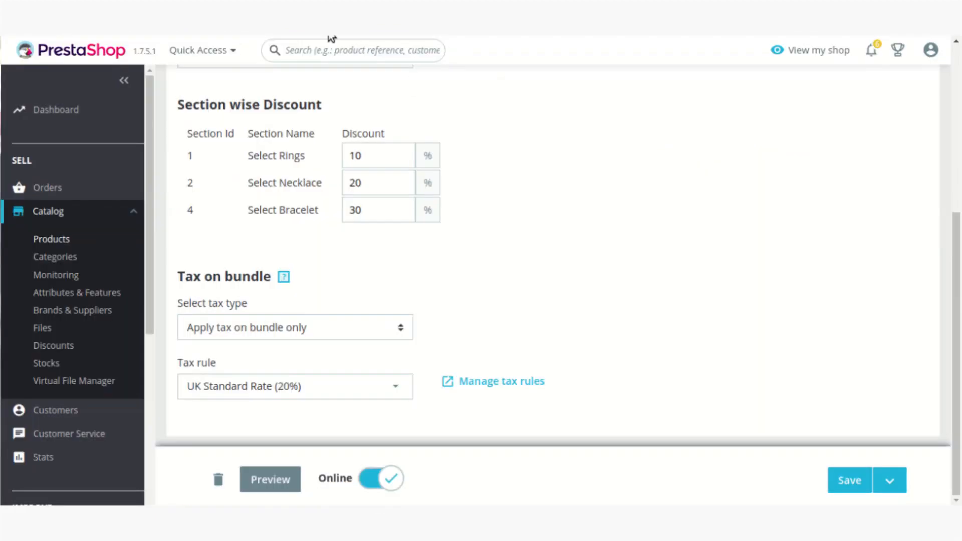
Return to the bundle's back-office pricing settings and change the discount type to Bundle specific price.
scroll(443, 248, up, 4)
click(332, 212)
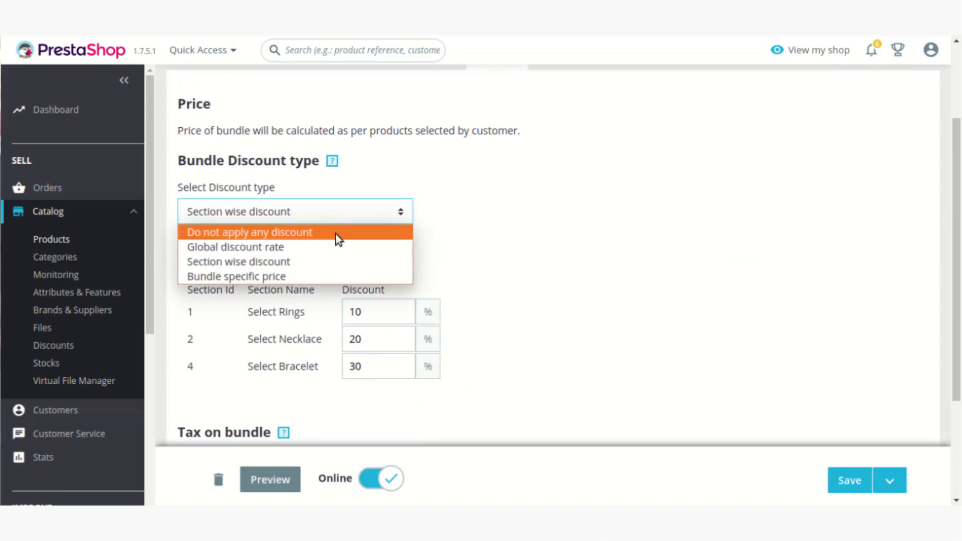
click(302, 275)
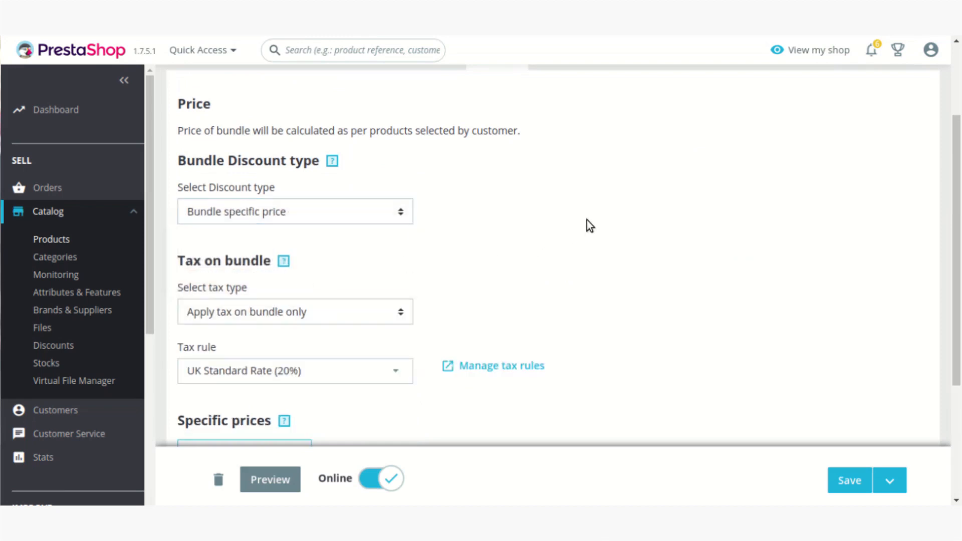
Open the form for adding a specific price and examine its customer, availability date, starting unit and price impact fields.
scroll(587, 220, down, 5)
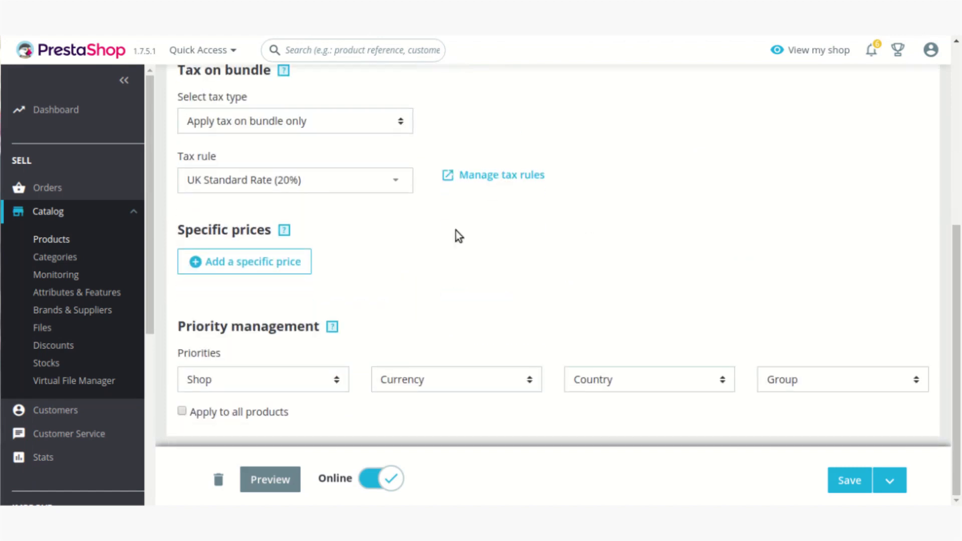
click(284, 266)
scroll(421, 262, down, 3)
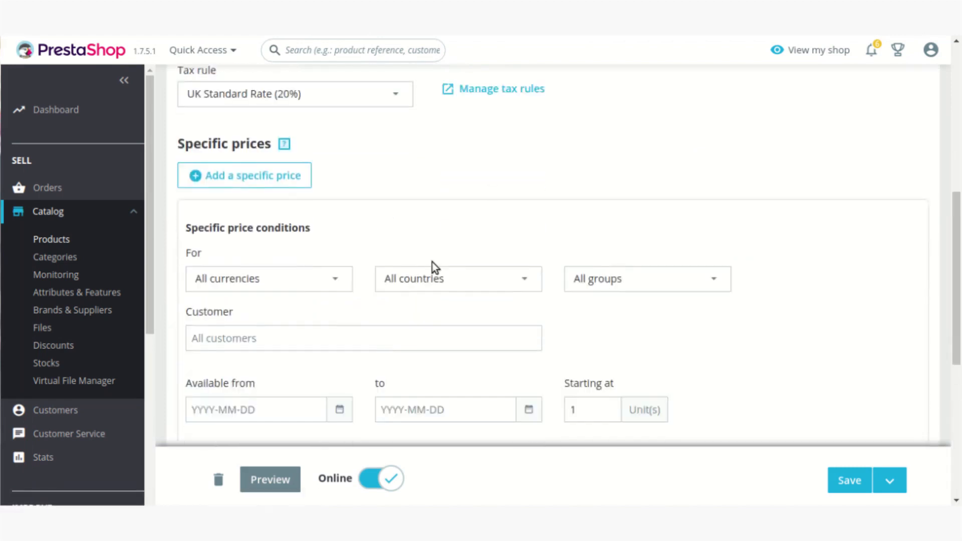
scroll(590, 199, down, 2)
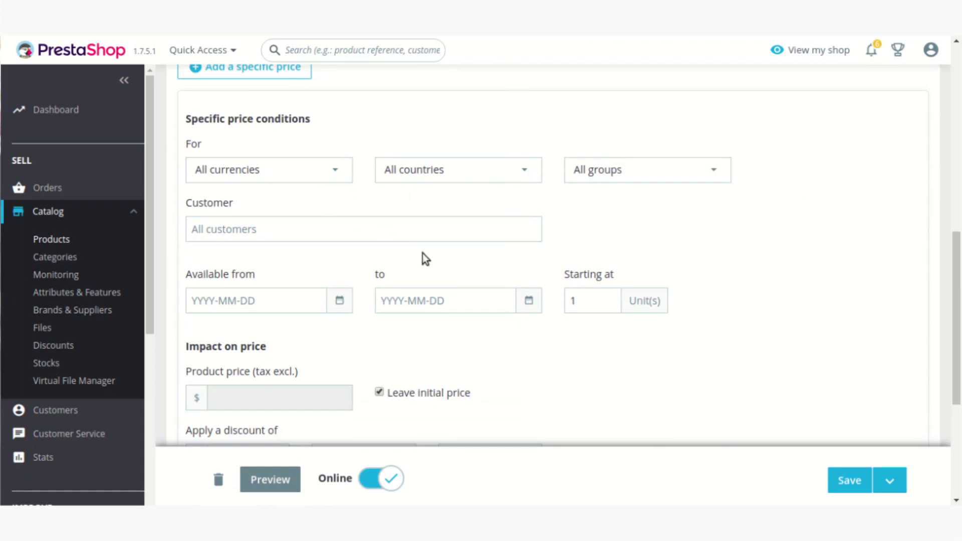
click(443, 225)
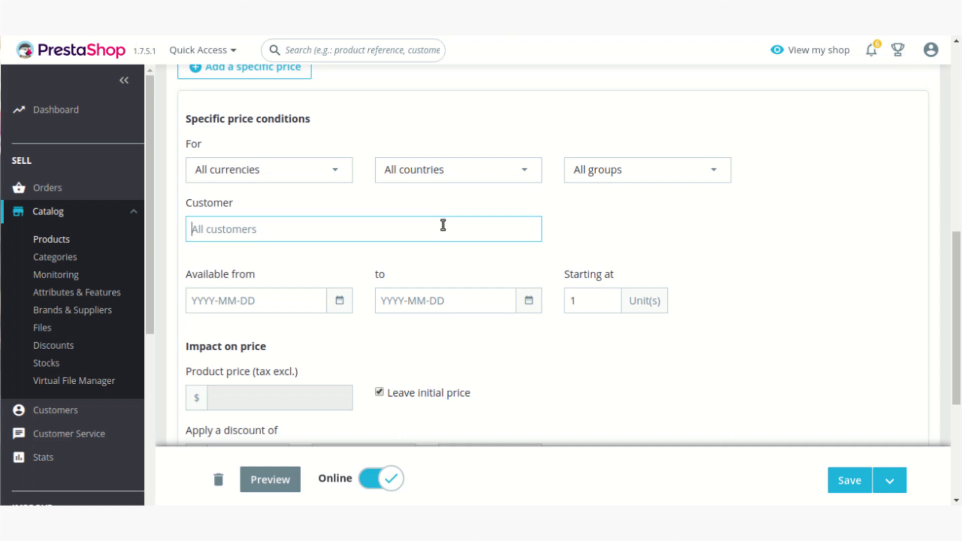
scroll(443, 226, down, 3)
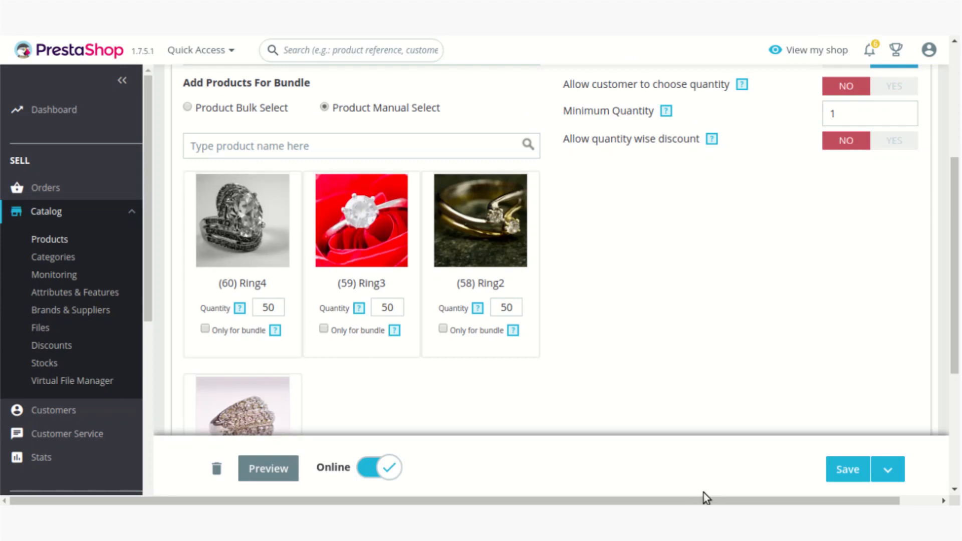
In the Select Rings section fields, search for "humm" and add the Hummingbird printed sweater to the section.
scroll(666, 311, up, 2)
scroll(667, 309, up, 1)
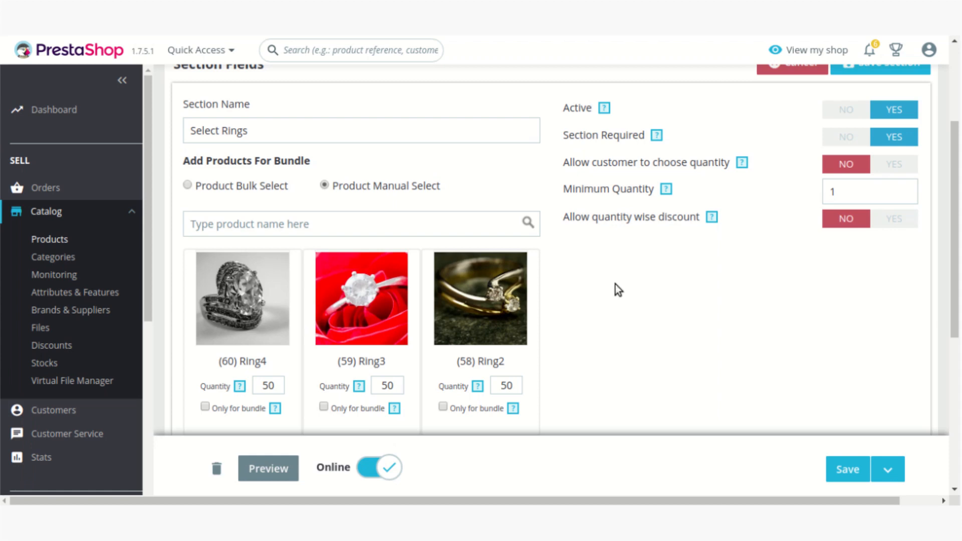
scroll(614, 286, up, 1)
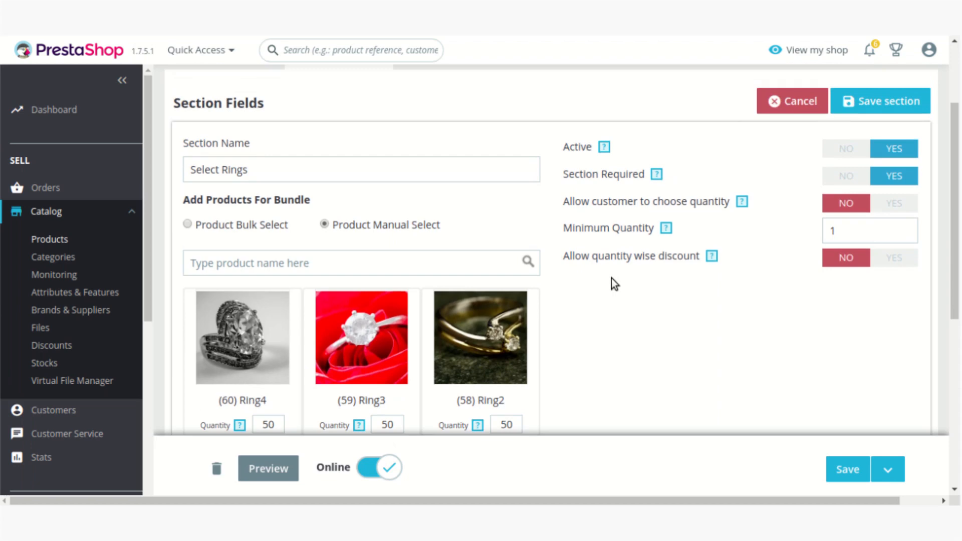
scroll(612, 278, up, 2)
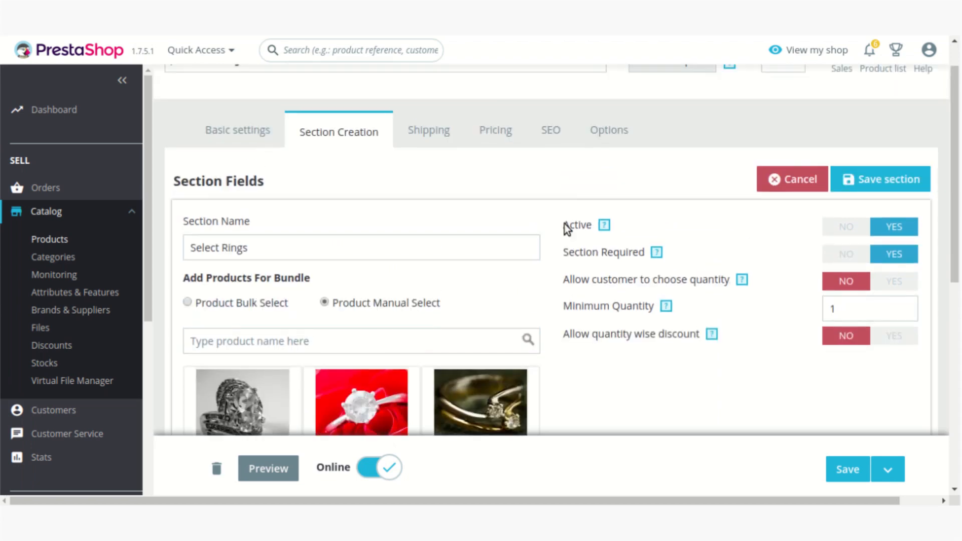
scroll(564, 184, down, 1)
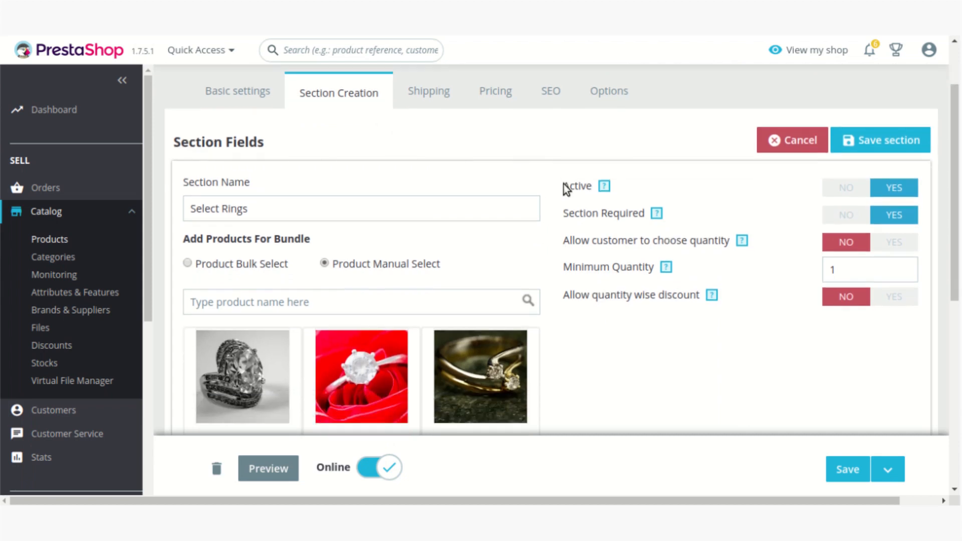
scroll(564, 184, down, 2)
click(451, 224)
text(humm)
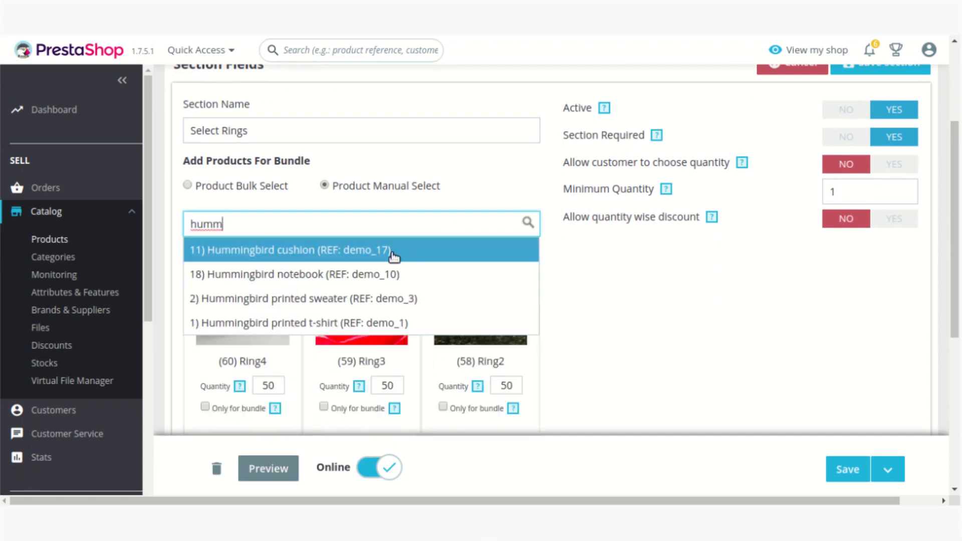
click(352, 299)
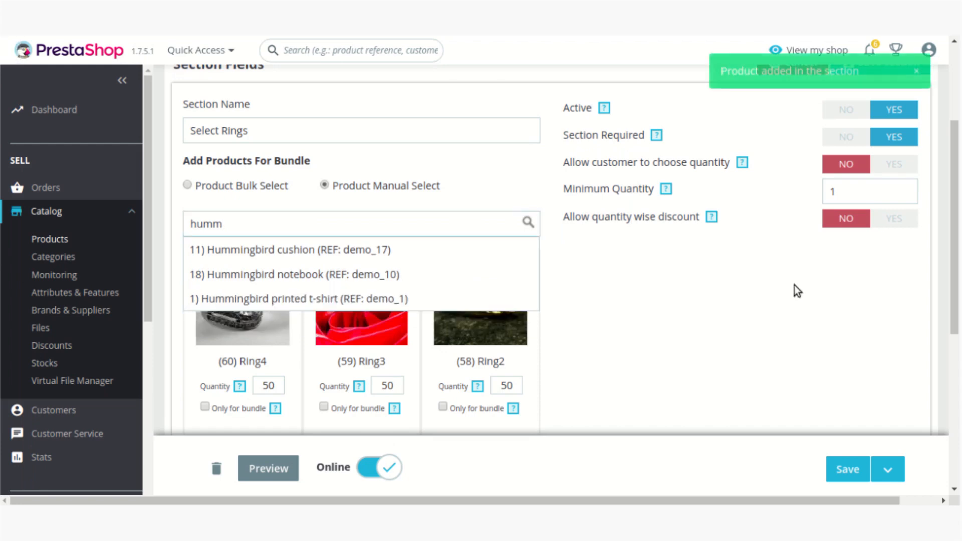
Include the Hummingbird printed sweater's size combinations S, M, L and XL, and save the Select Rings section.
scroll(792, 284, down, 2)
scroll(809, 211, down, 3)
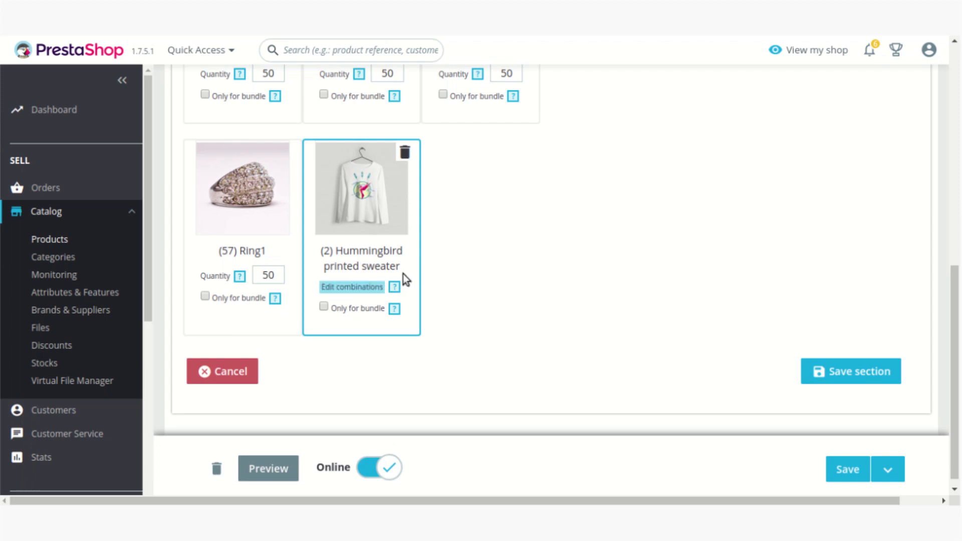
click(361, 286)
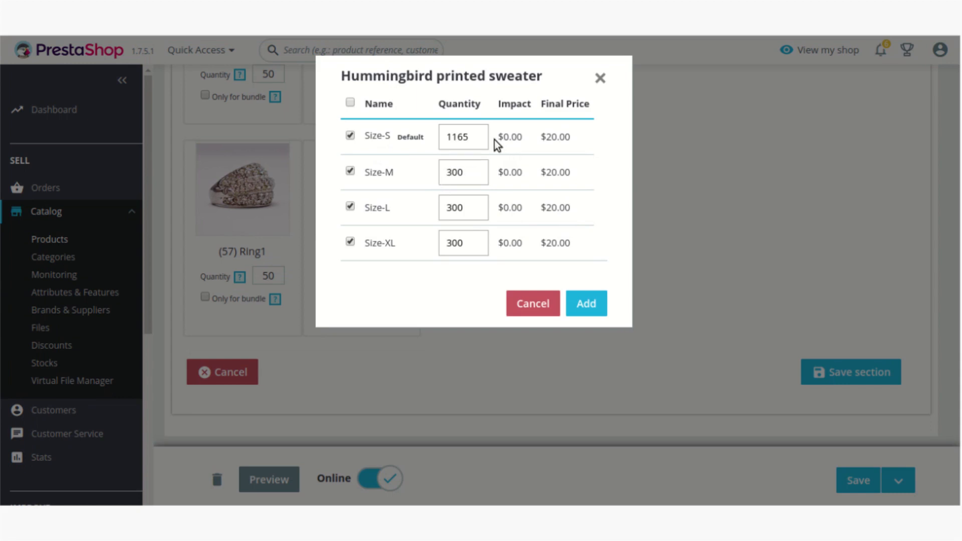
click(591, 302)
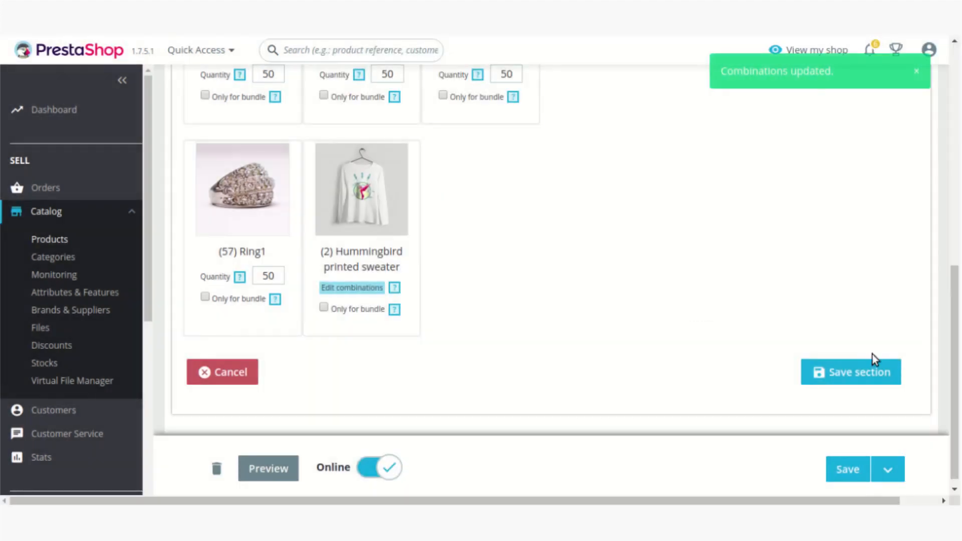
click(866, 371)
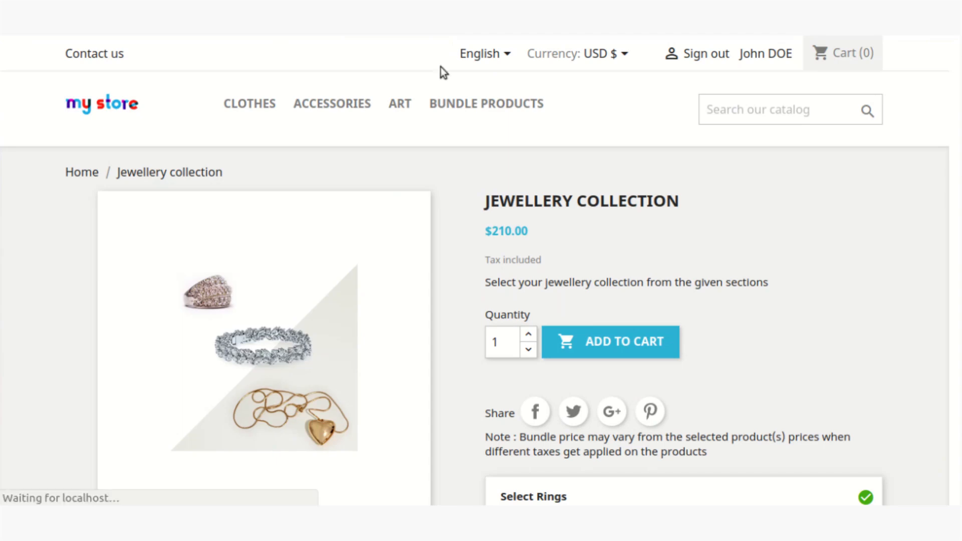
On the Jewellery collection store page, choose size M for the Hummingbird printed sweater under Select Rings.
scroll(498, 210, down, 15)
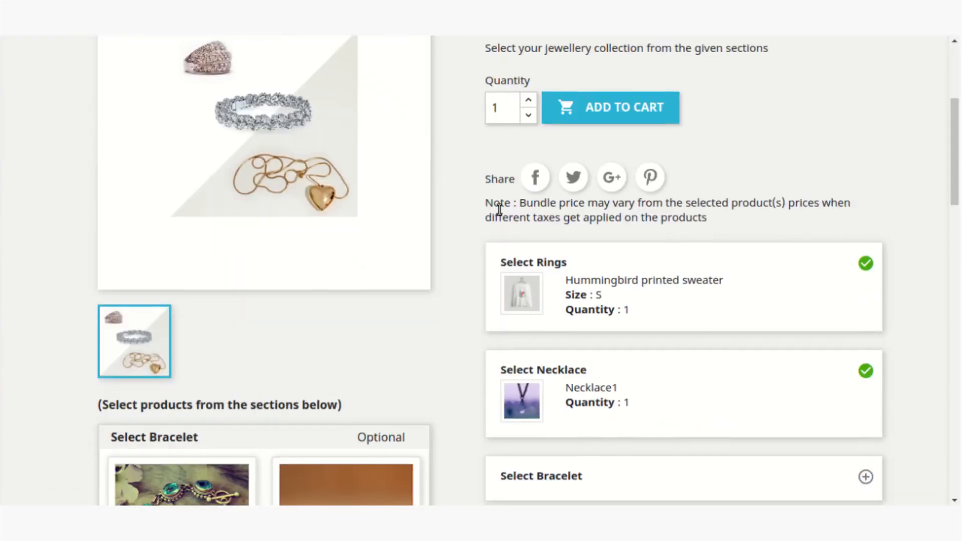
scroll(496, 218, down, 10)
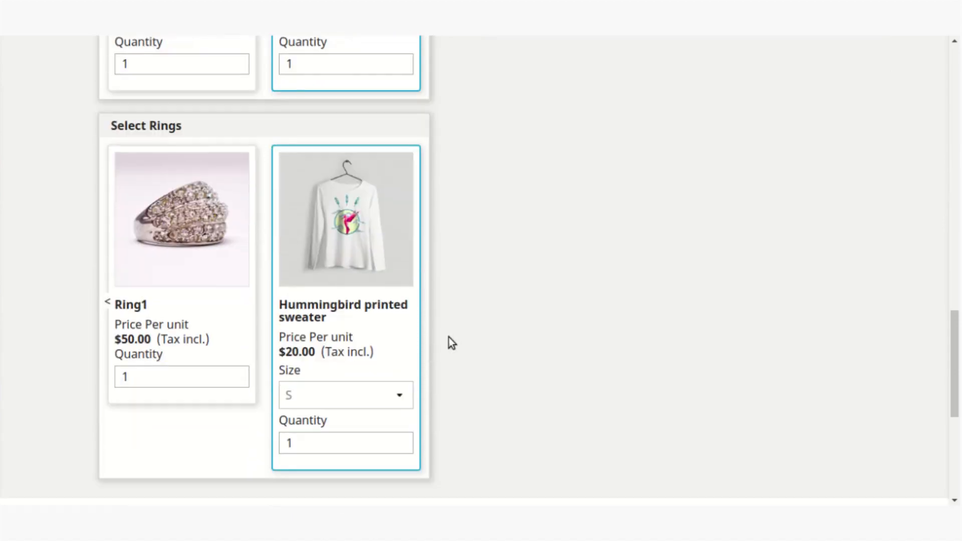
scroll(456, 333, up, 2)
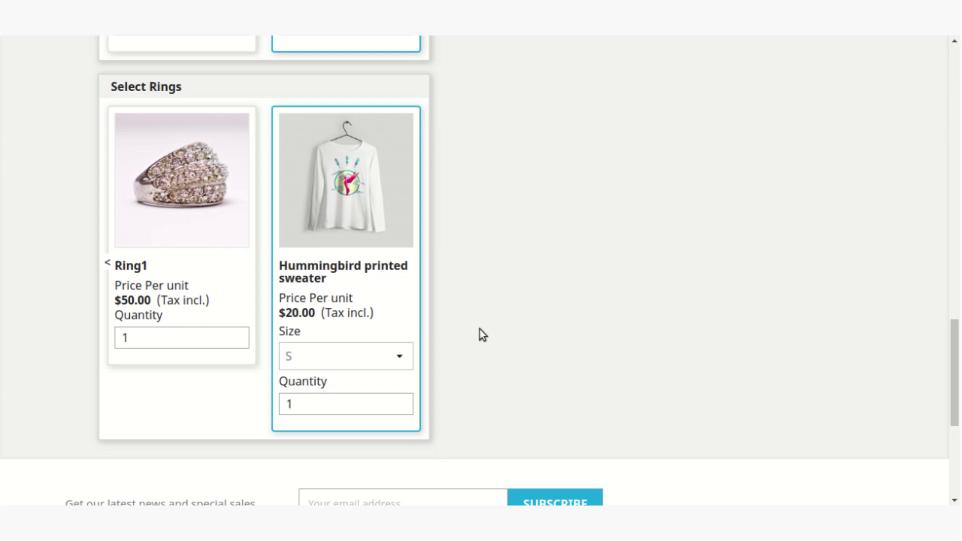
click(387, 350)
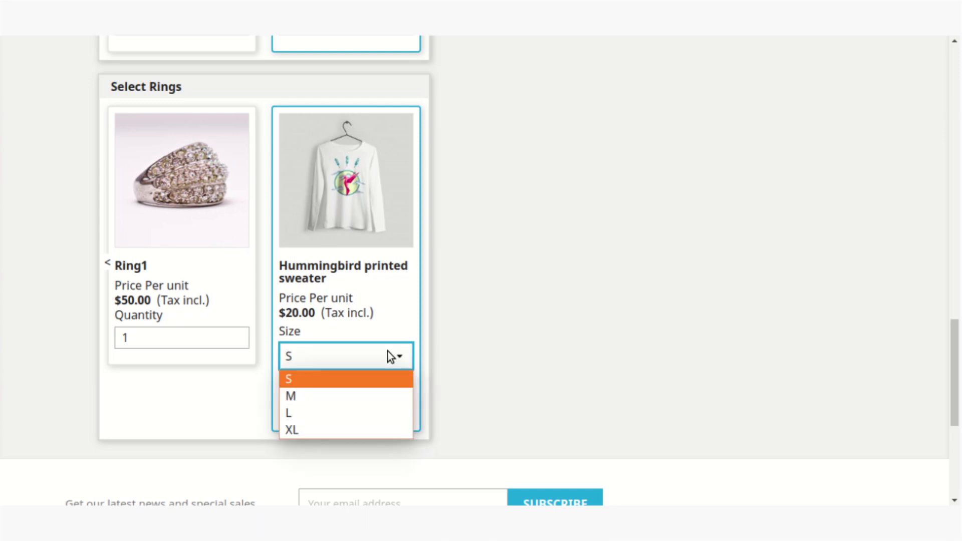
click(353, 398)
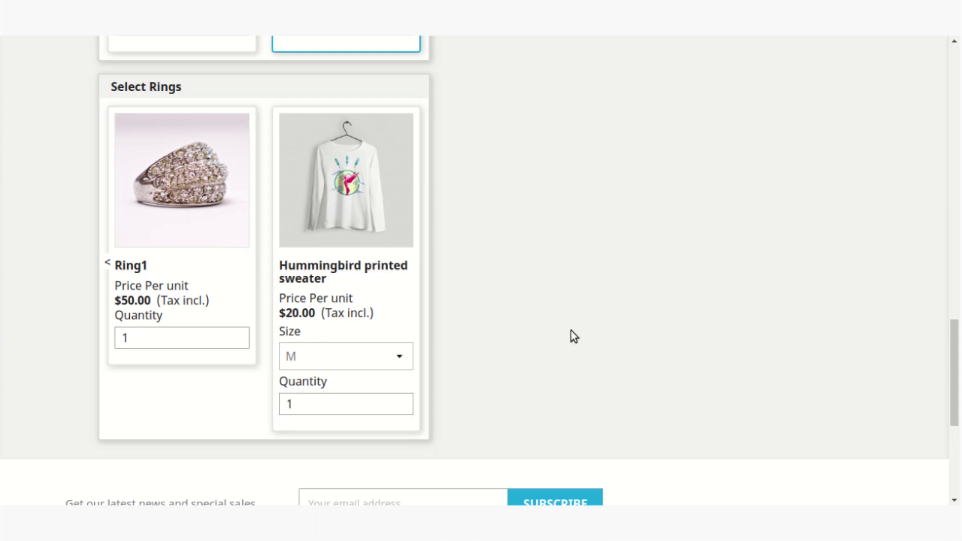
Review the bundle's section product prices, the selected products summary and the total price on the store page.
scroll(574, 324, up, 9)
scroll(571, 326, up, 5)
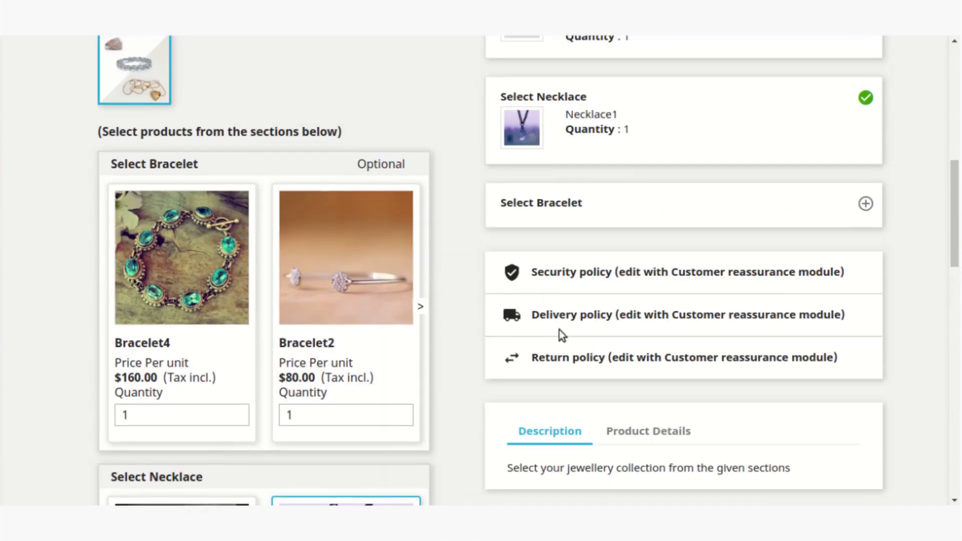
scroll(467, 143, down, 5)
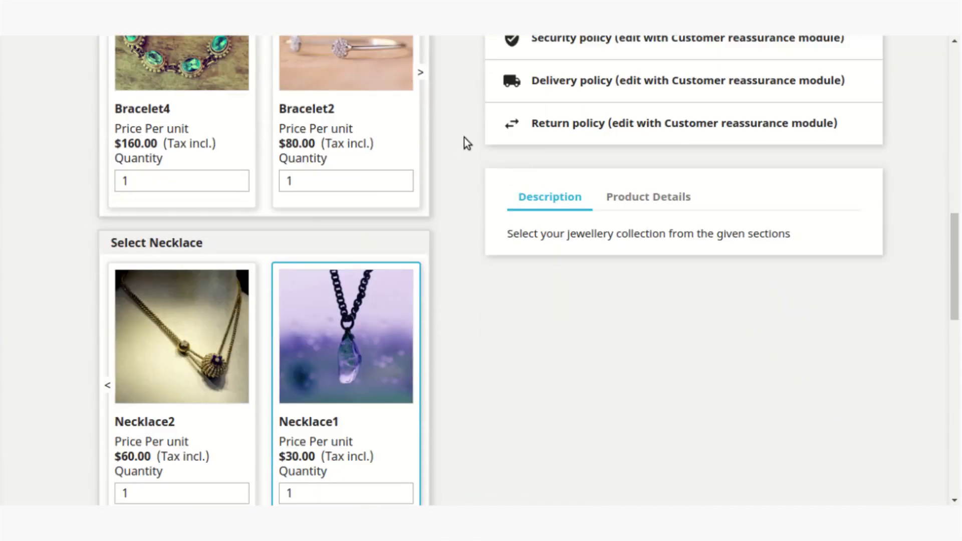
scroll(464, 138, down, 9)
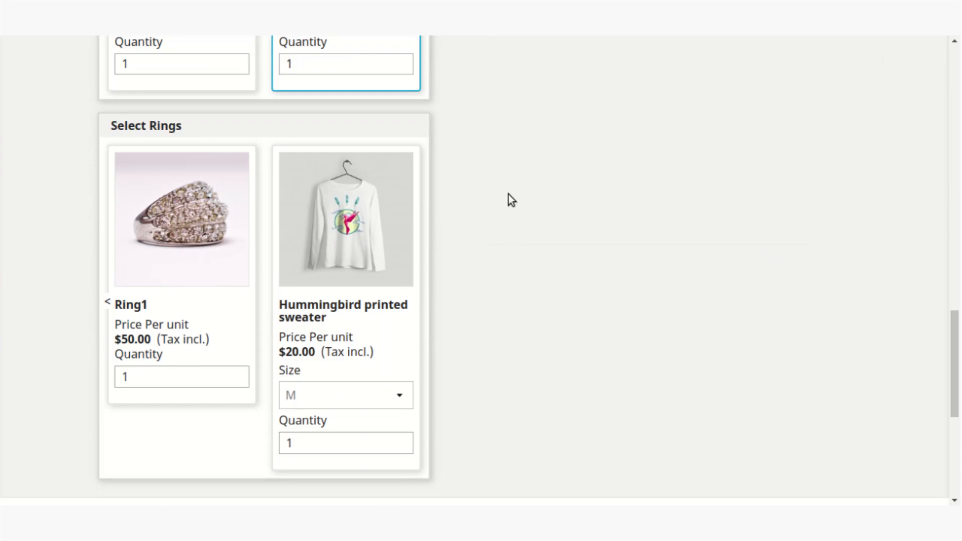
scroll(509, 199, up, 14)
scroll(508, 198, up, 8)
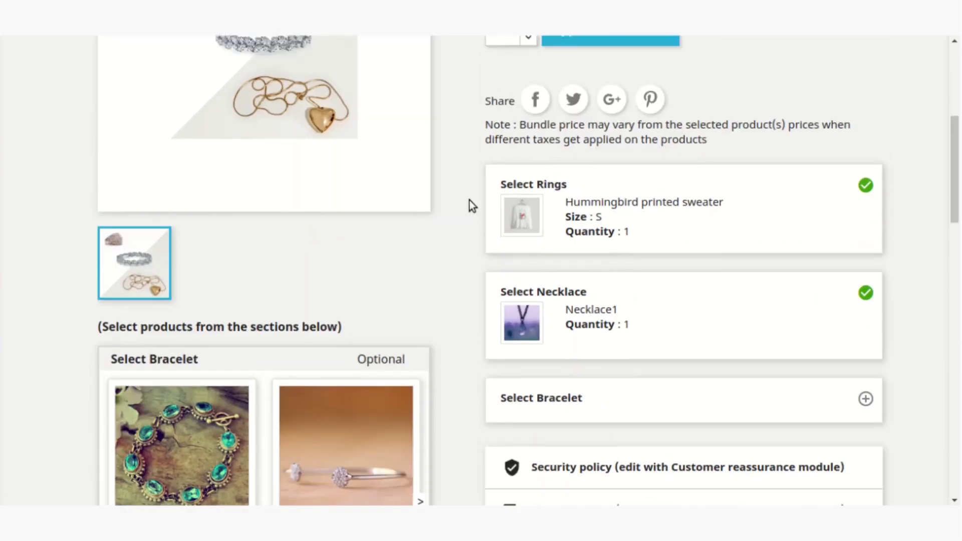
scroll(889, 178, up, 3)
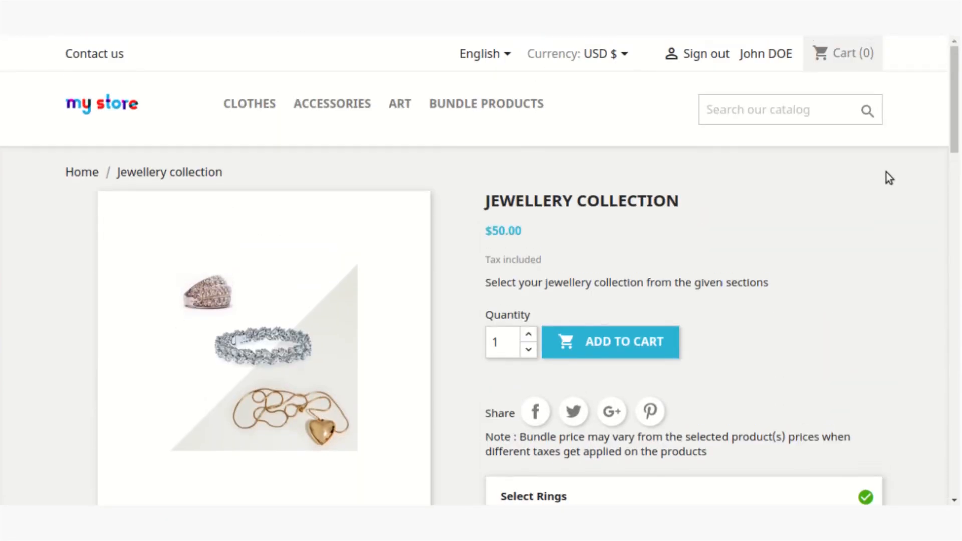